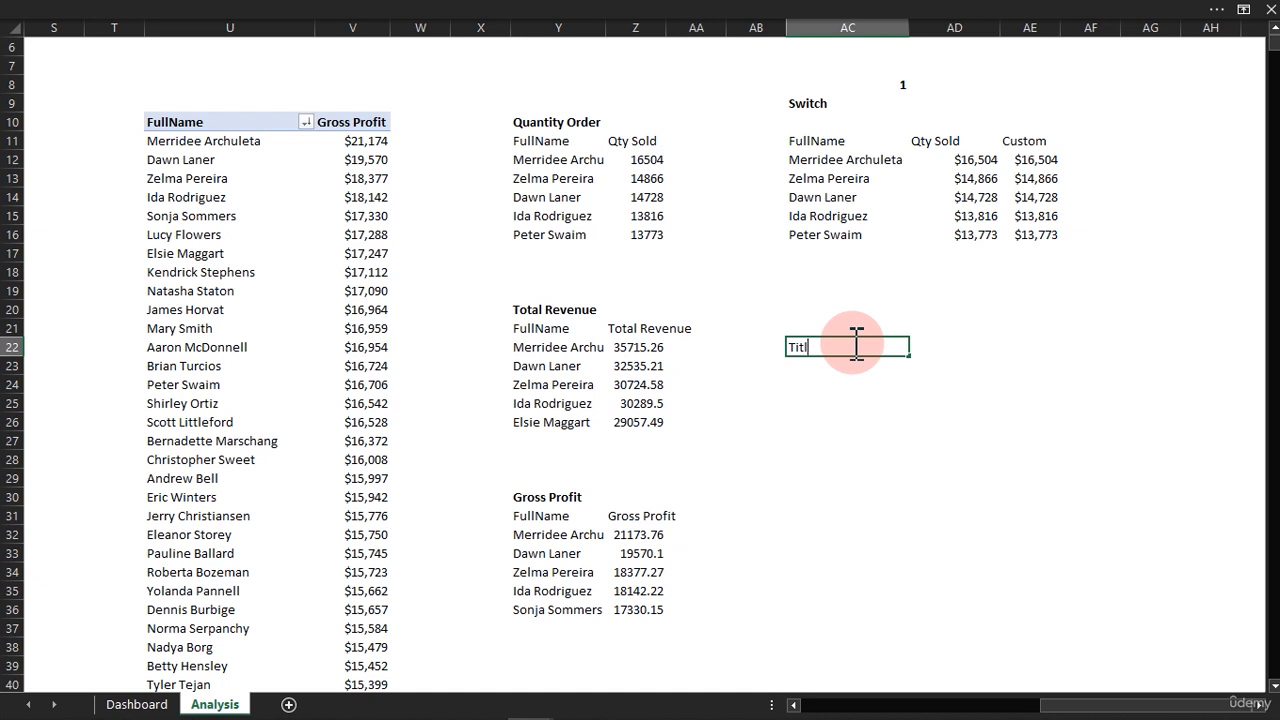
# Enter the heading Title in cell AC22 and make it bold.
pyautogui.write('e')
pyautogui.hotkey('ctrl', 'Return')
pyautogui.hotkey('ctrl', 'b')
pyautogui.press('Down')
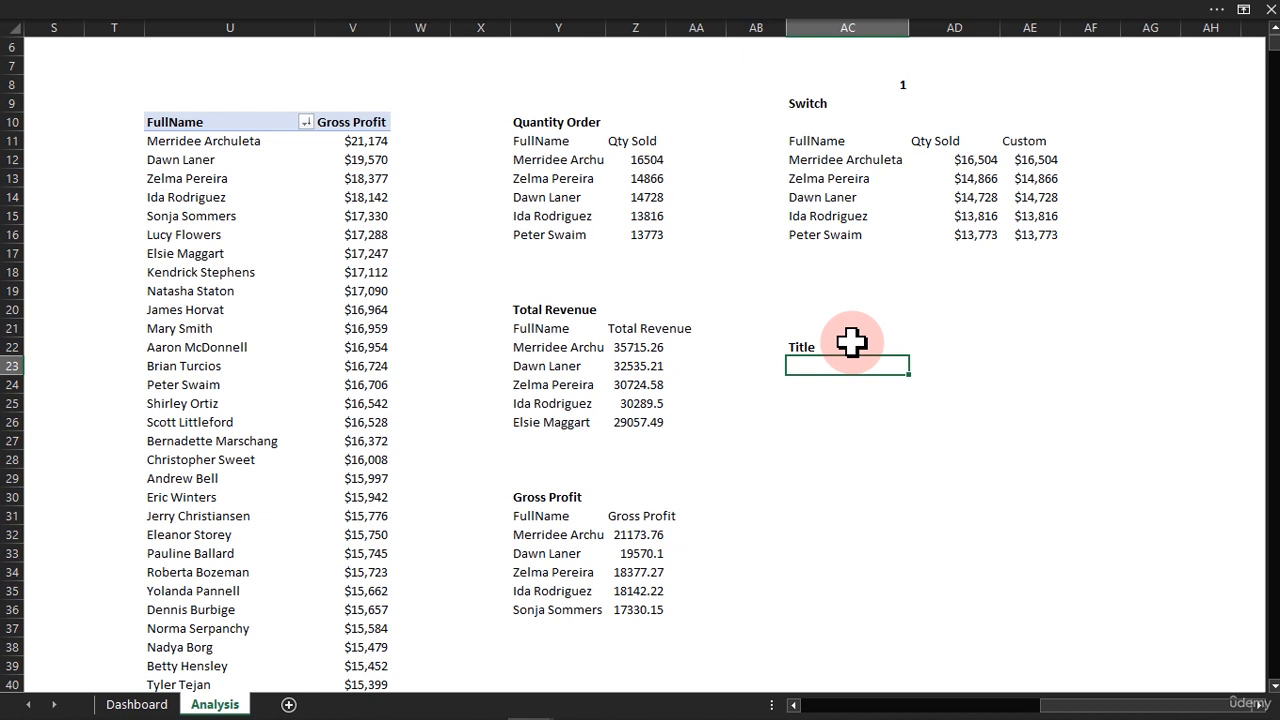
# Begin an IFS formula in cell AC23 with AC8=1 as its first logical test.
pyautogui.write('=ifs')
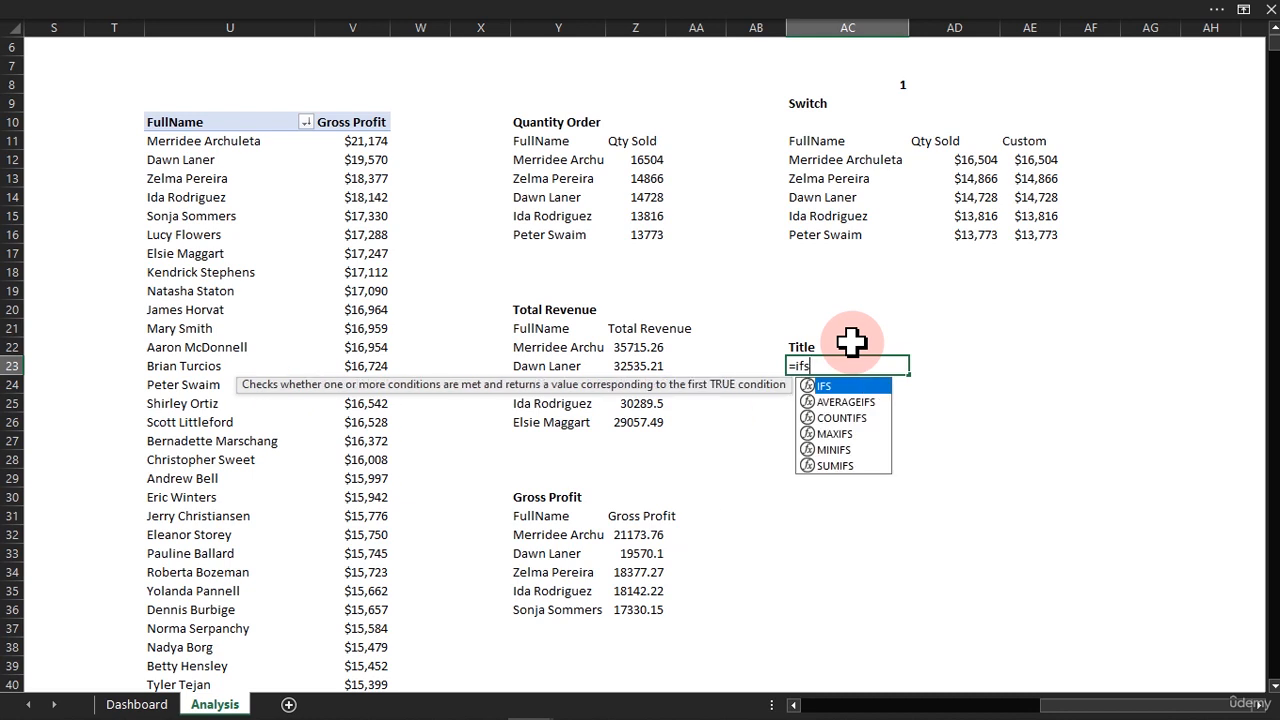
pyautogui.press('Tab')
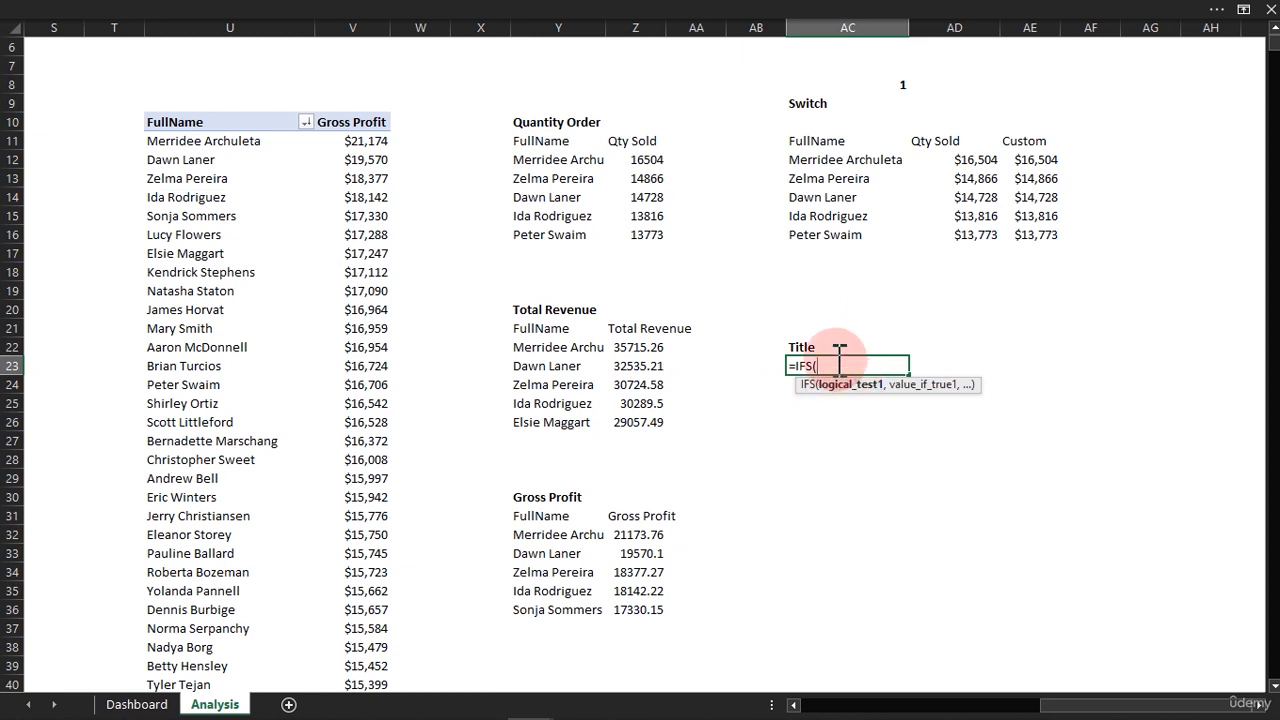
pyautogui.click(901, 85)
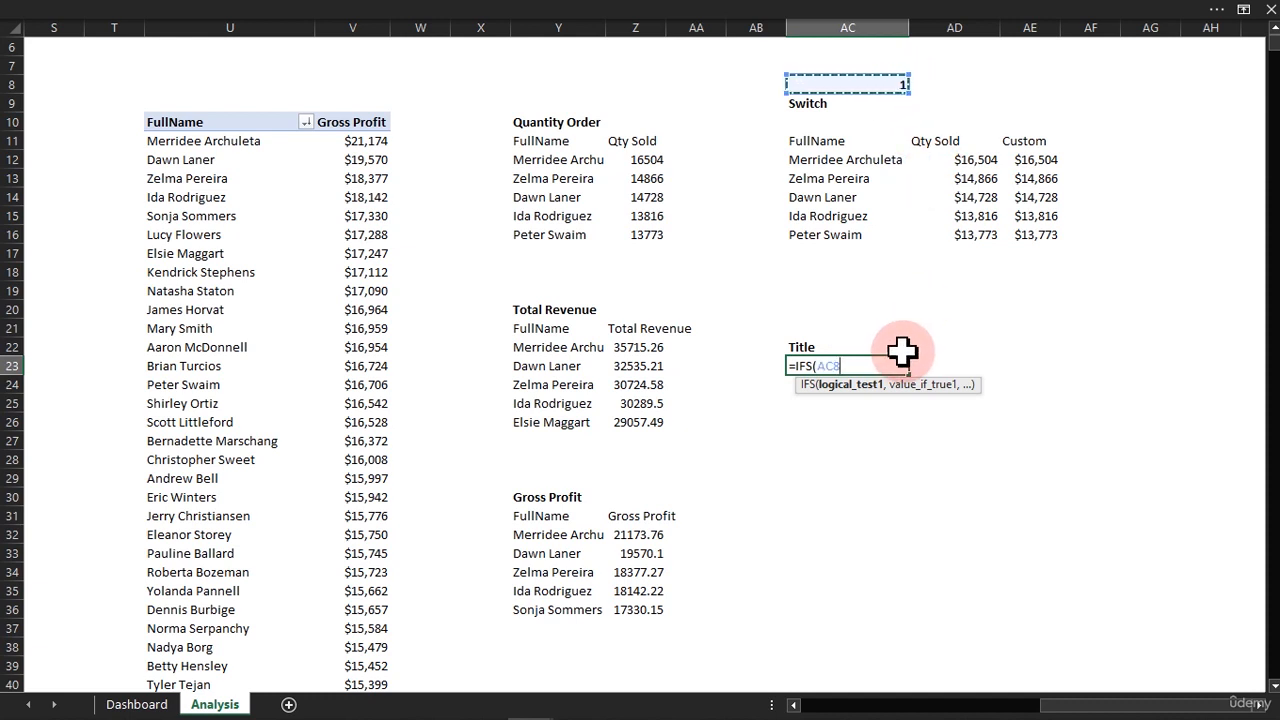
pyautogui.write('=1,')
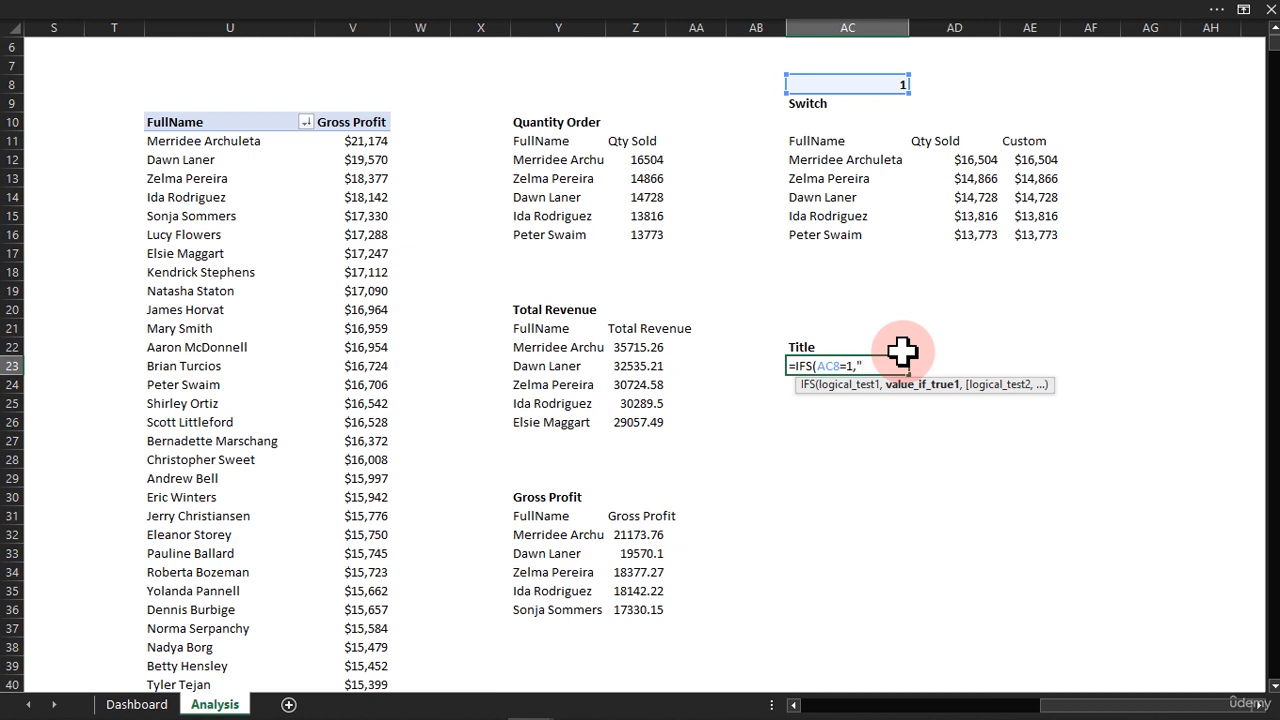
# Start the first result with "Top-" joined to COUNTA(AC12:AC16), the count of customer names in the Switch table.
pyautogui.write('Top-" &con')
pyautogui.press('BackSpace')
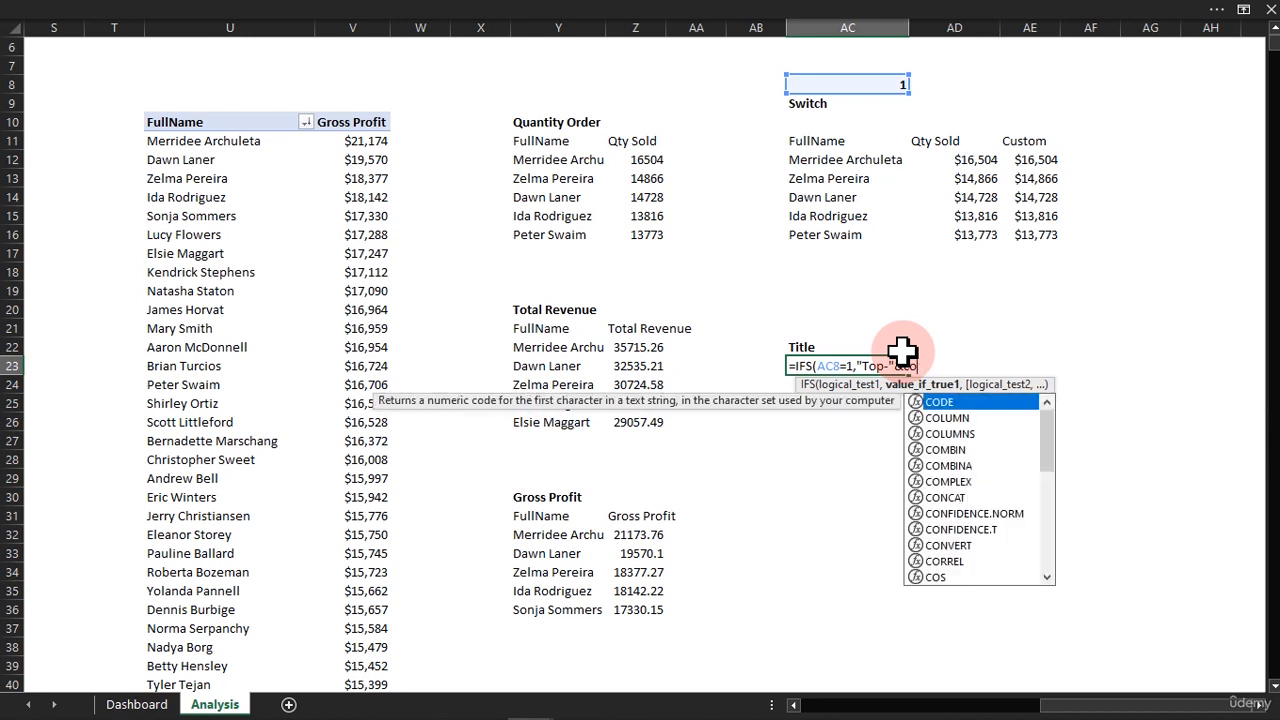
pyautogui.write('unta')
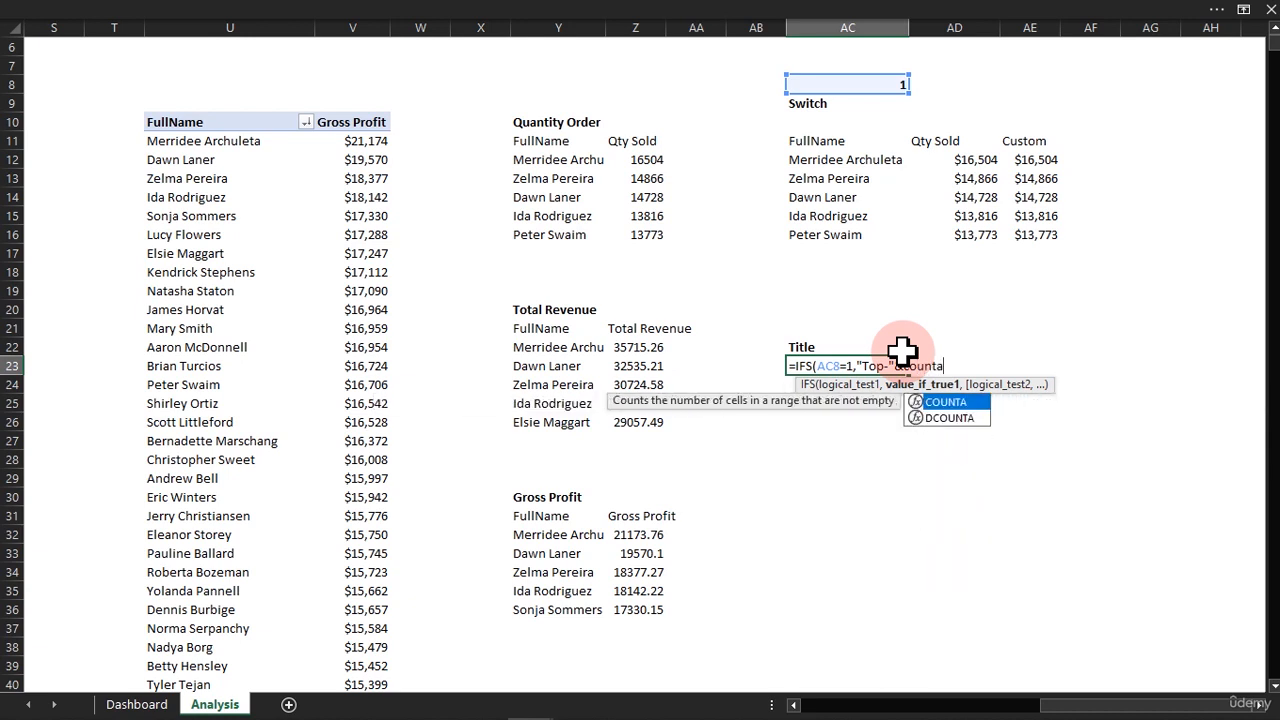
pyautogui.press('Tab')
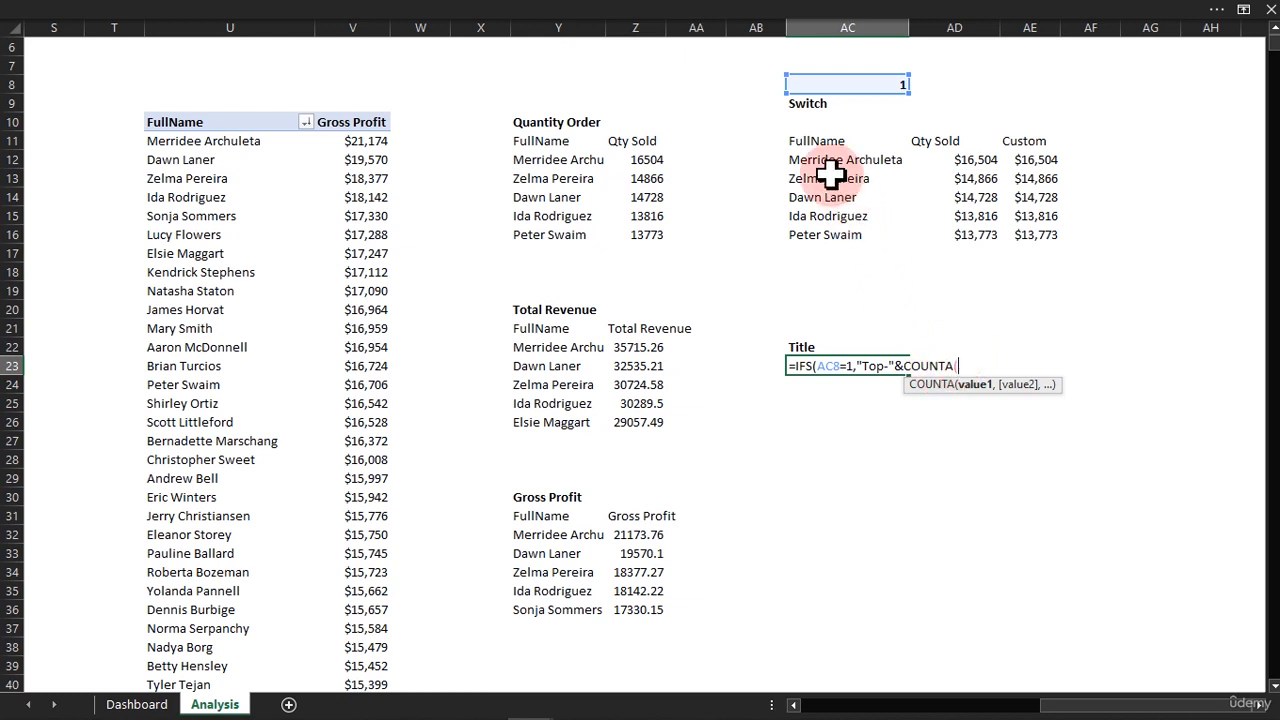
pyautogui.moveTo(823, 162); pyautogui.dragTo(818, 229)
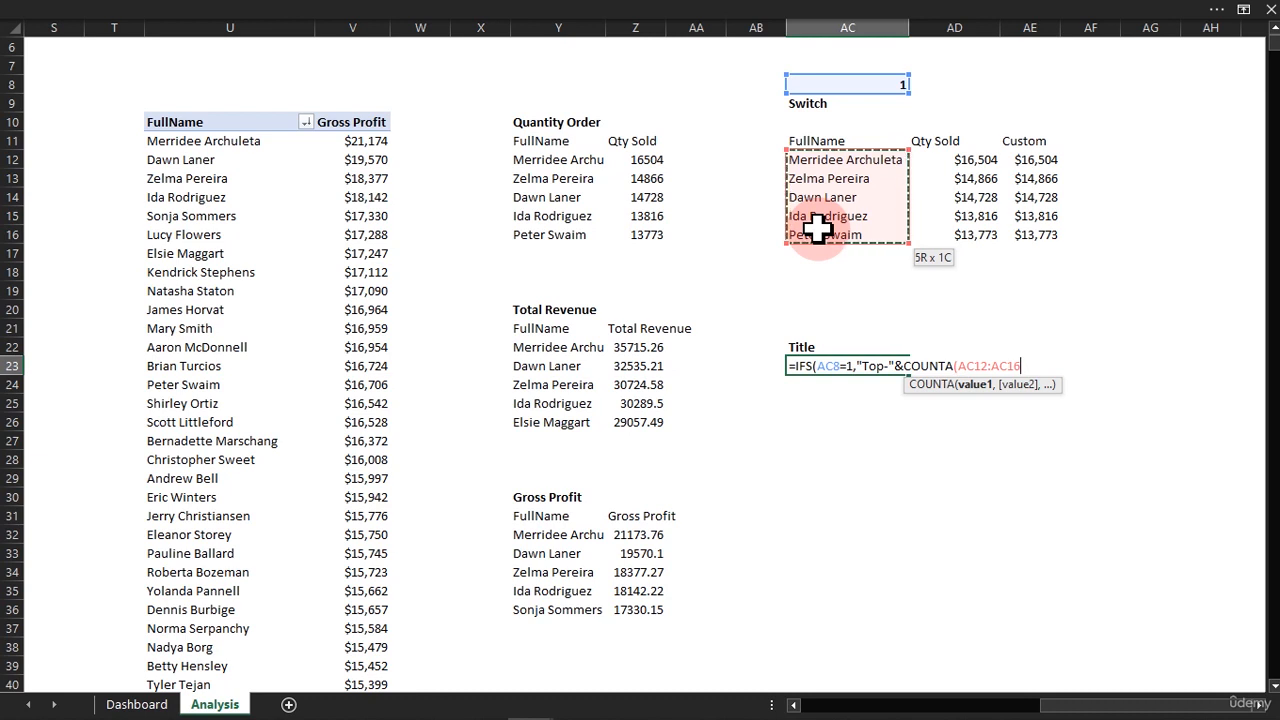
pyautogui.write(')')
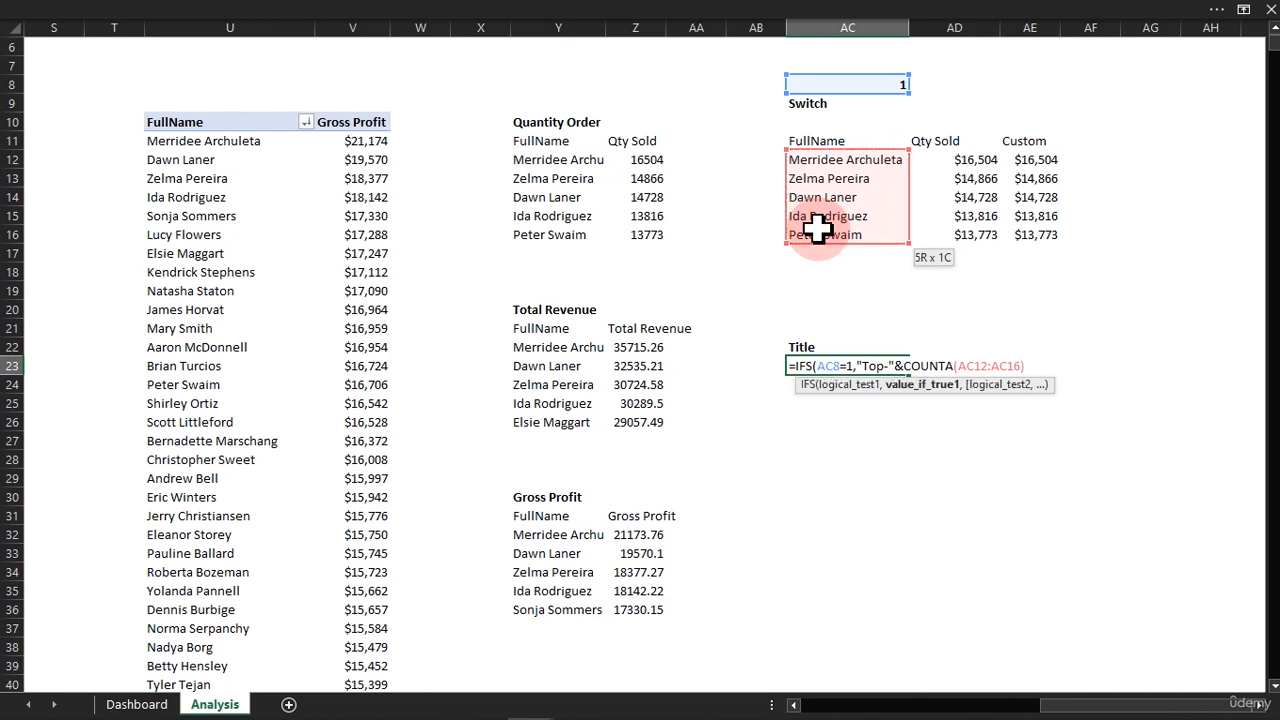
pyautogui.write('&"')
# Append the text " Customers by Qty Order " to the first result and close that argument.
pyautogui.write('Customers by Qty Ordere')
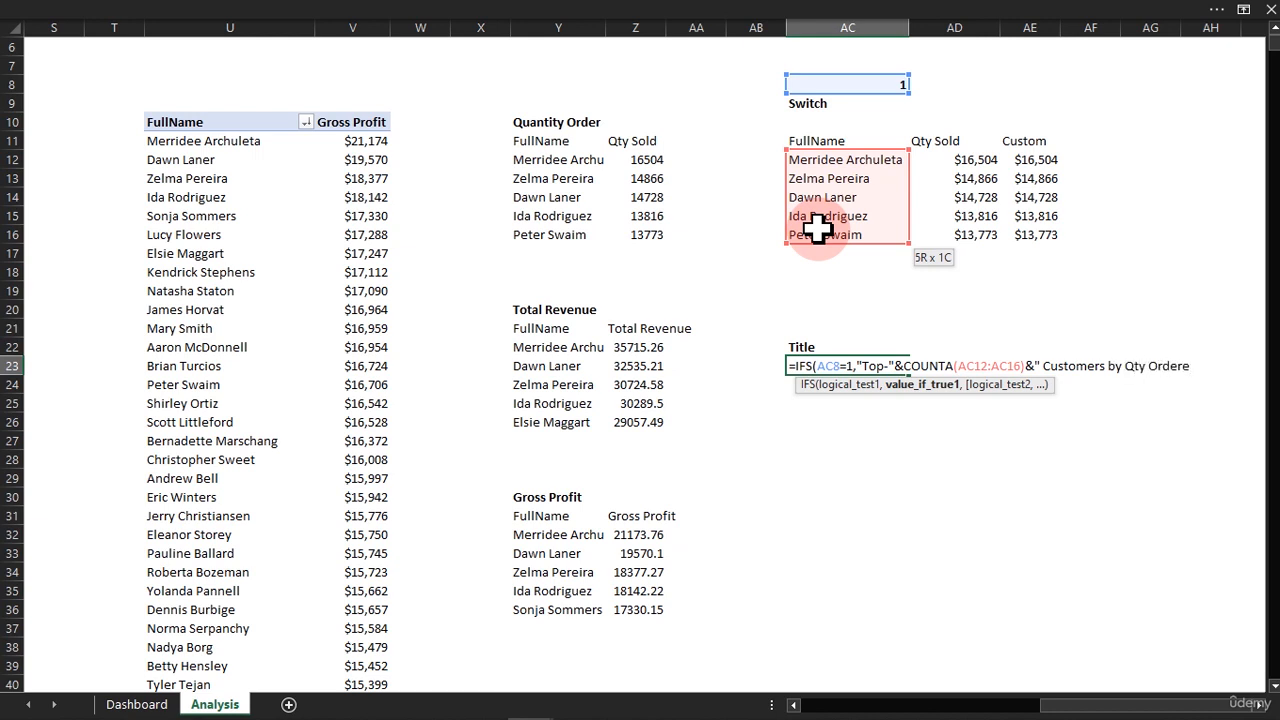
pyautogui.press('BackSpace')
pyautogui.write('"')
pyautogui.write(',')
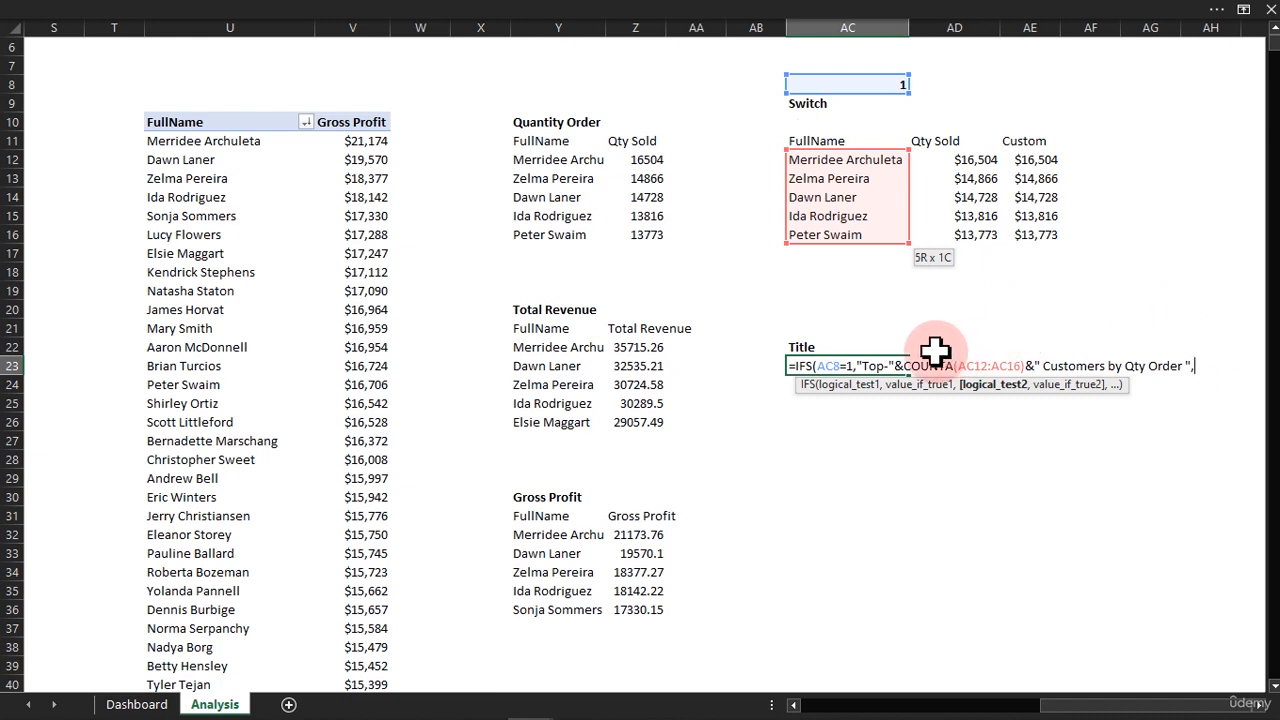
pyautogui.click(1183, 365)
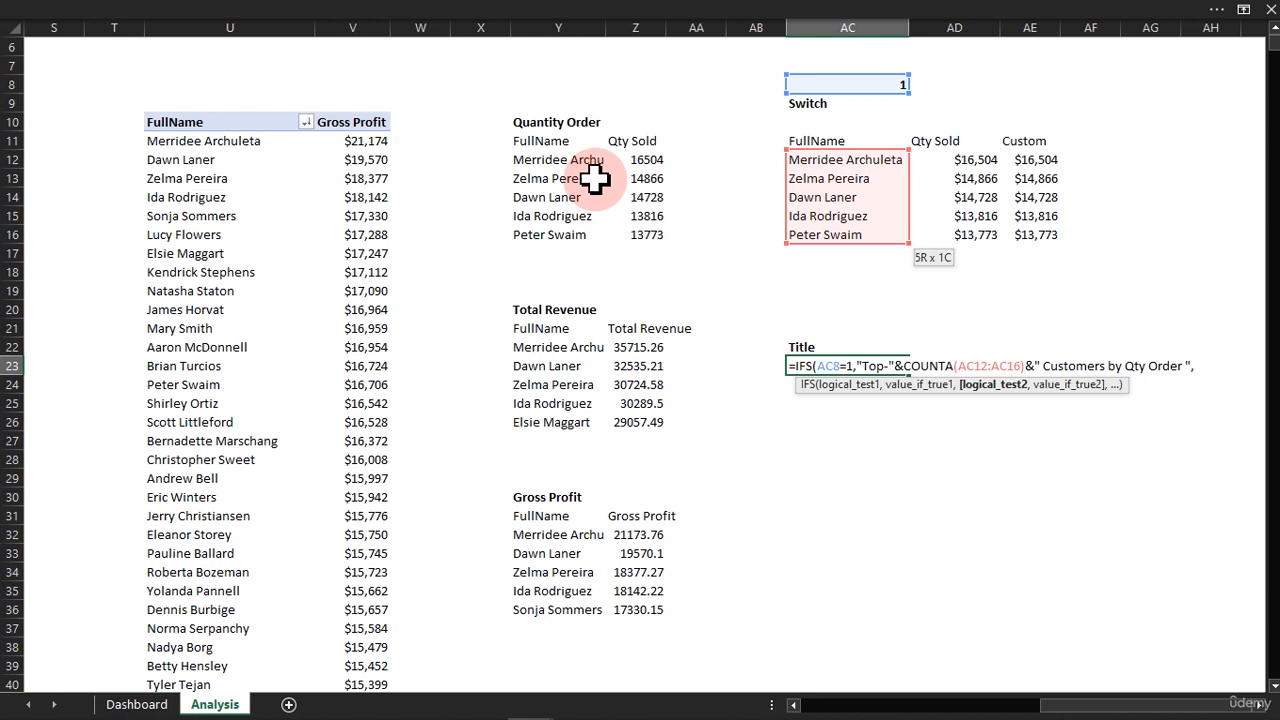
# Add AC8=2 as the second logical test of the IFS formula.
pyautogui.click(845, 85)
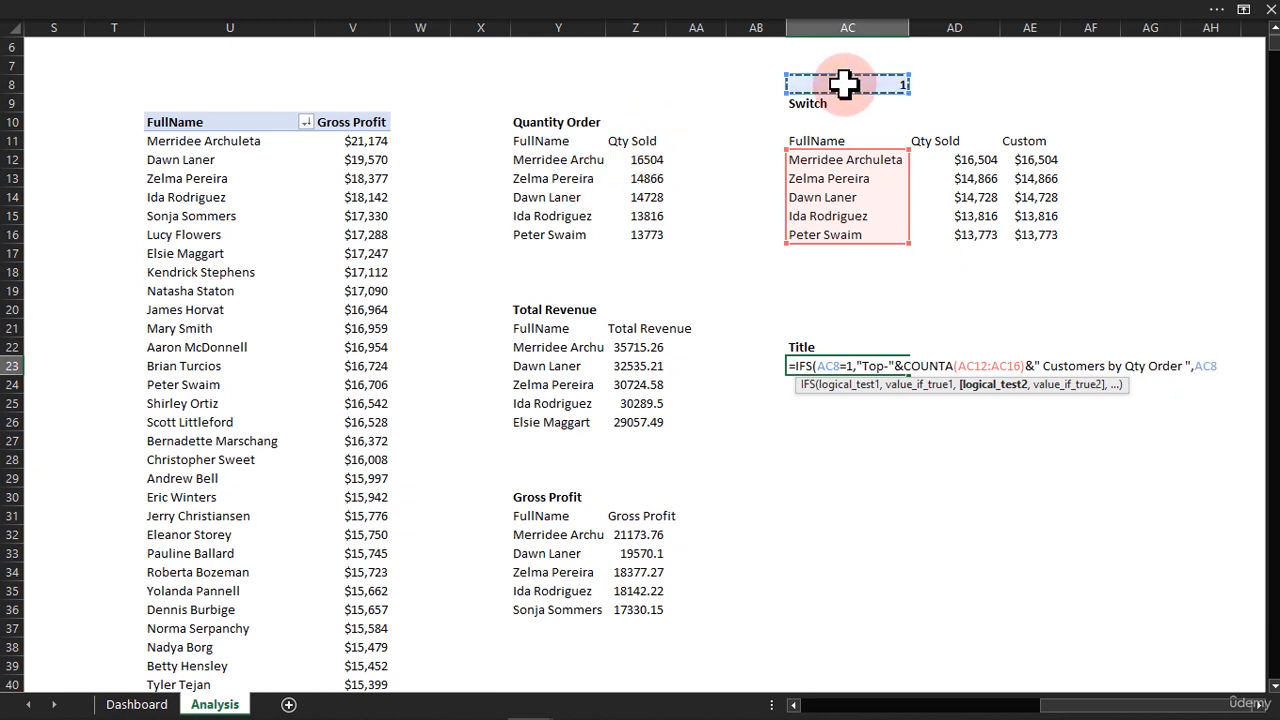
pyautogui.write('=2,')
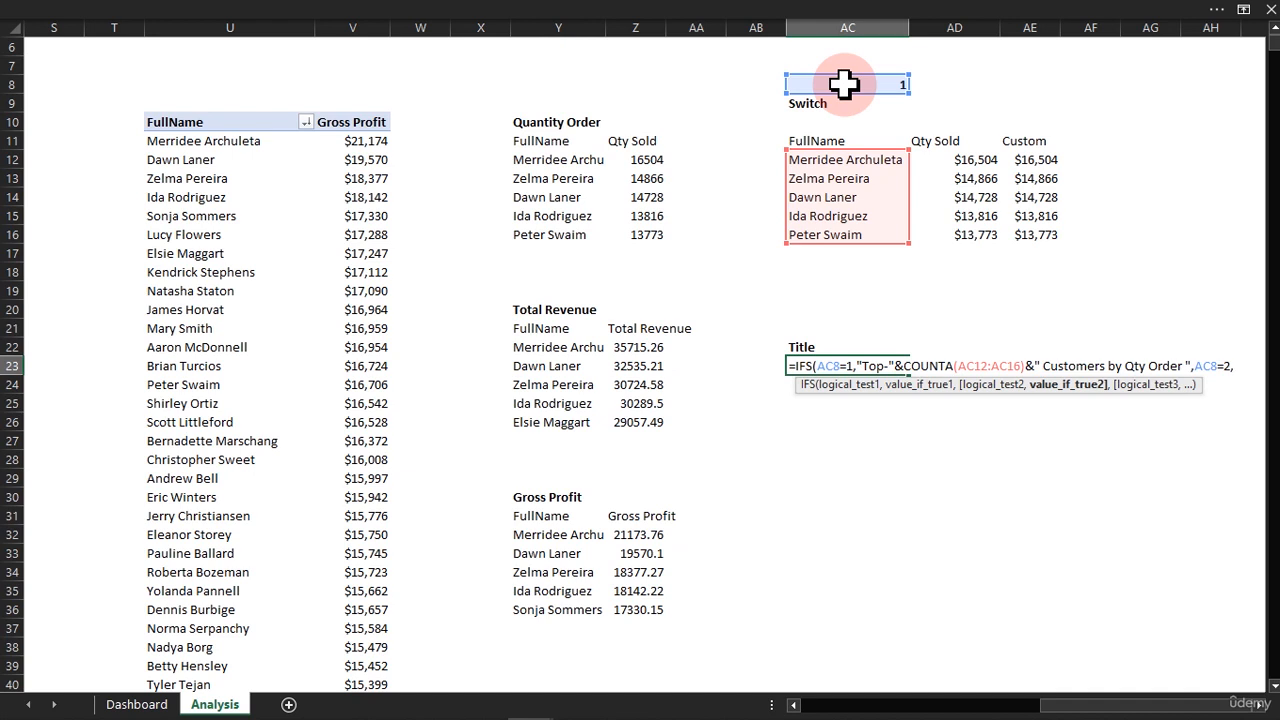
pyautogui.write('"Top-')
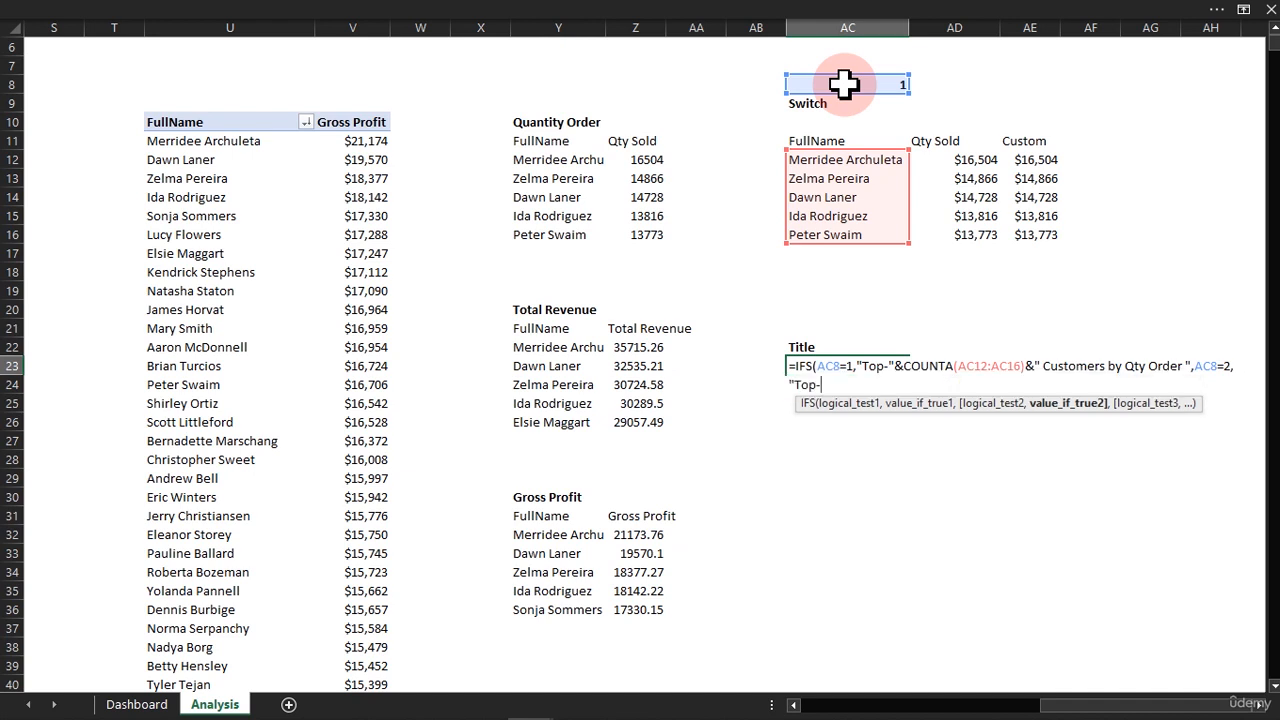
pyautogui.write('"')
pyautogui.write('&cou')
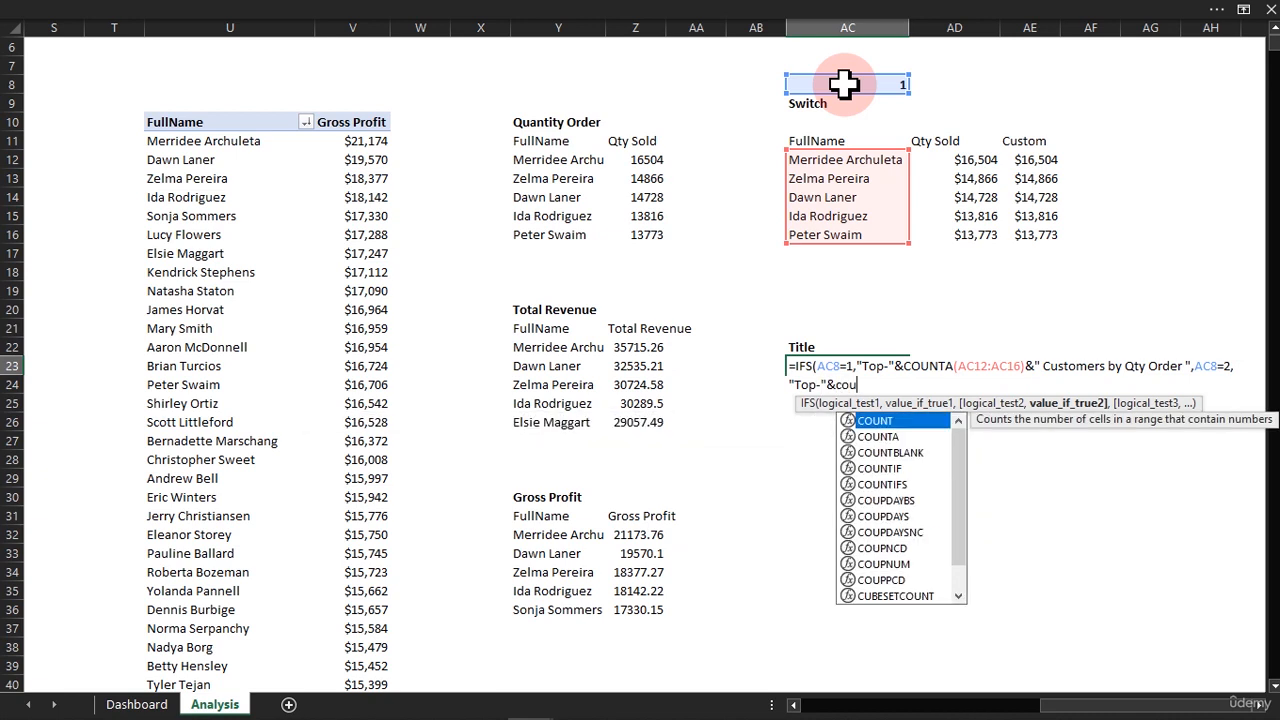
pyautogui.write('nta')
# Start the second result with "Top-" joined to COUNTA(AC12:AC16), ready for more text.
pyautogui.press('Tab')
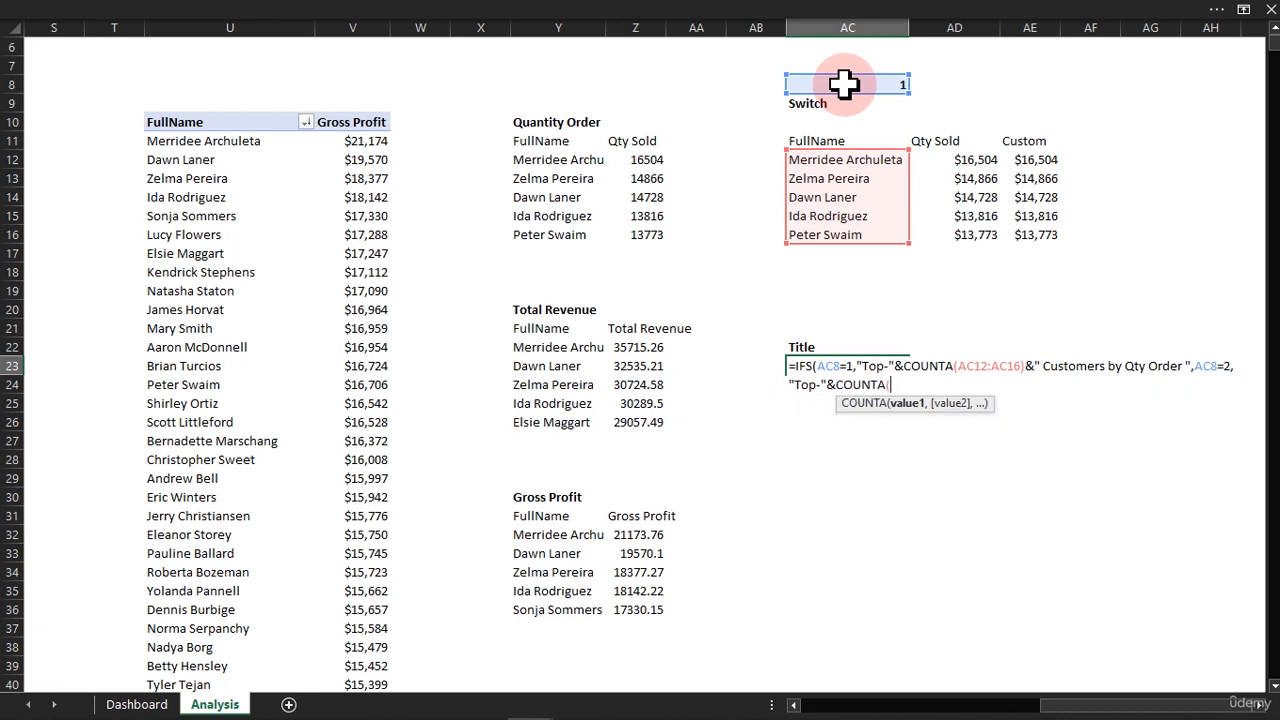
pyautogui.click(826, 165)
pyautogui.moveTo(826, 170); pyautogui.dragTo(824, 235)
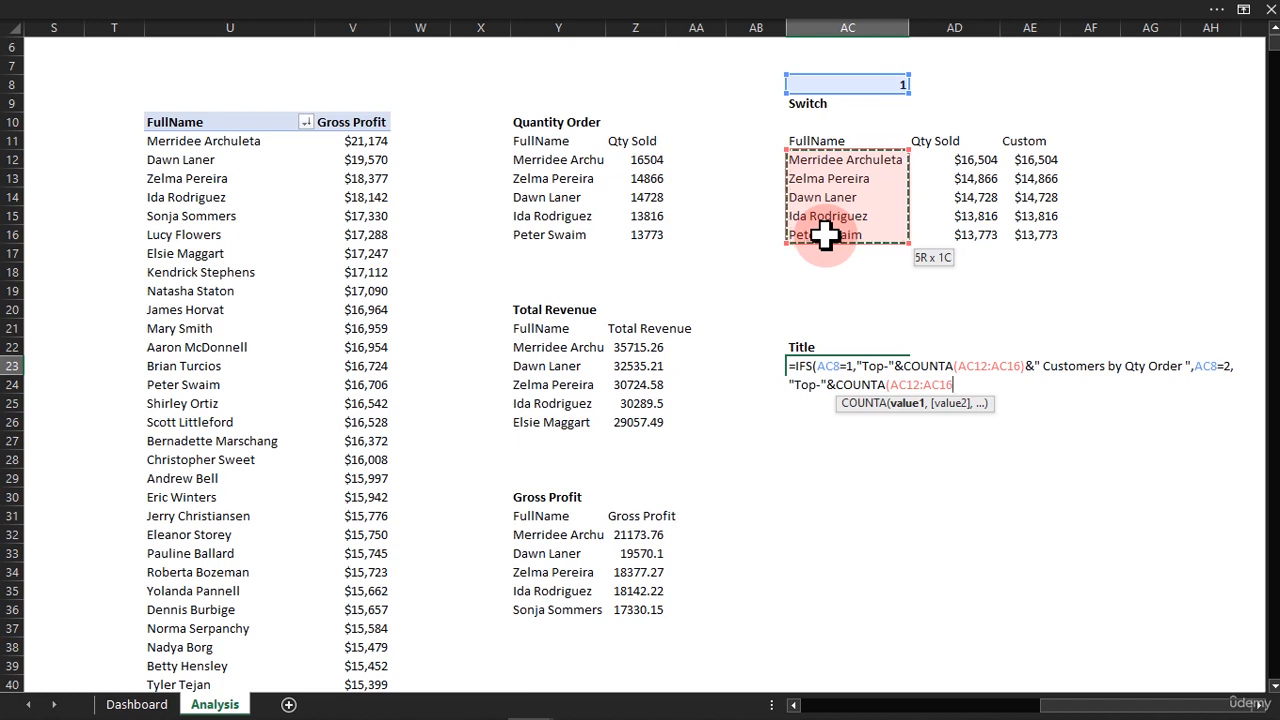
pyautogui.write(')&')
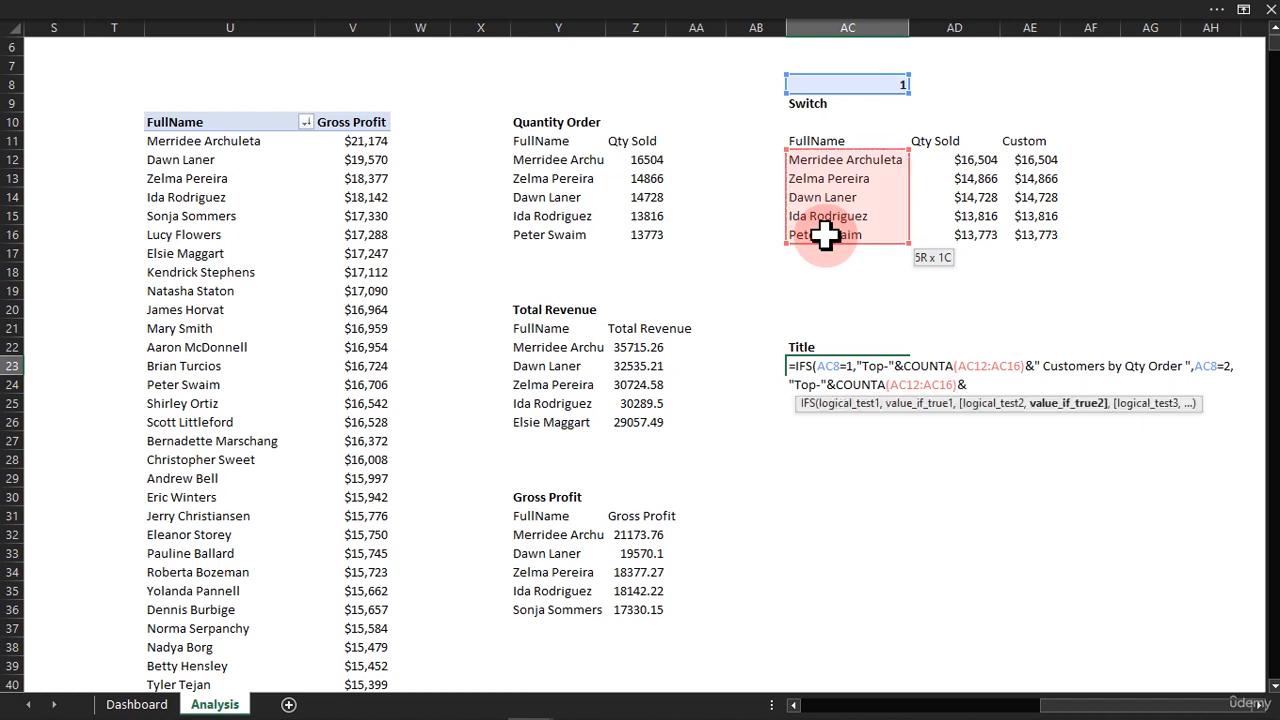
pyautogui.write('"')
# Append the text " Customer by Total Revenue " to the second result and close that argument.
pyautogui.write('Customer by Total Revenue')
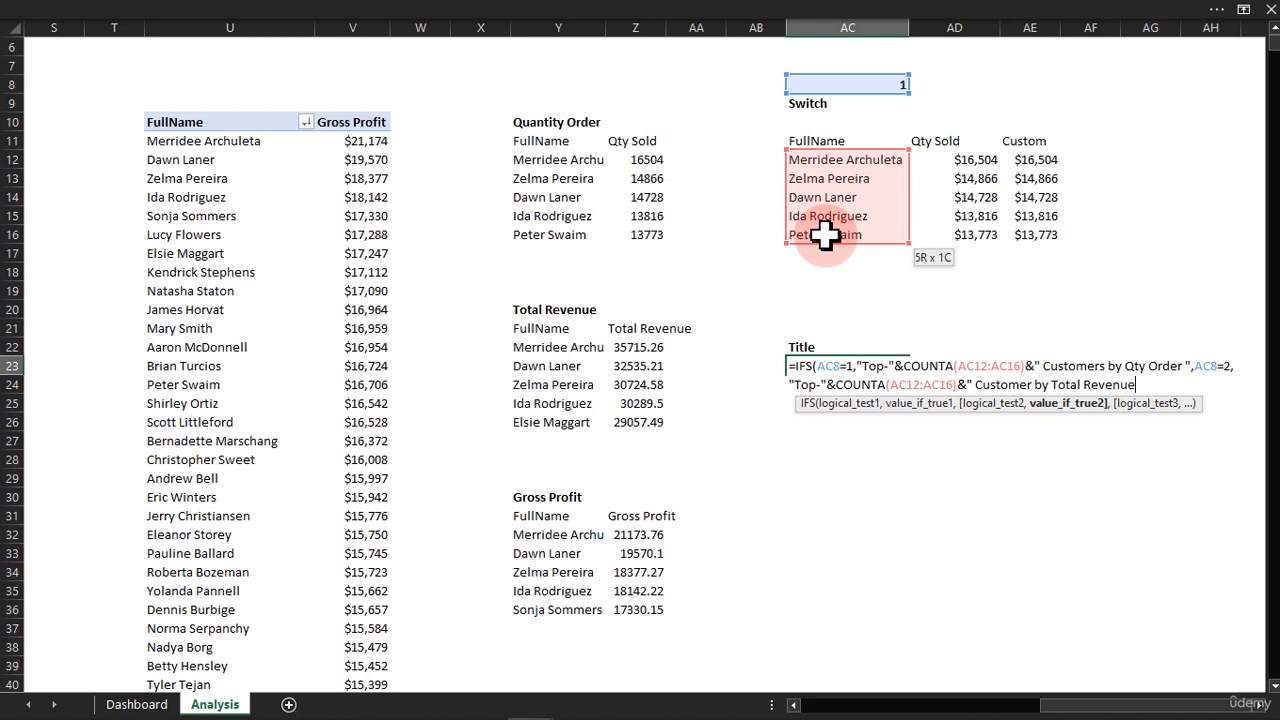
pyautogui.write(' ",')
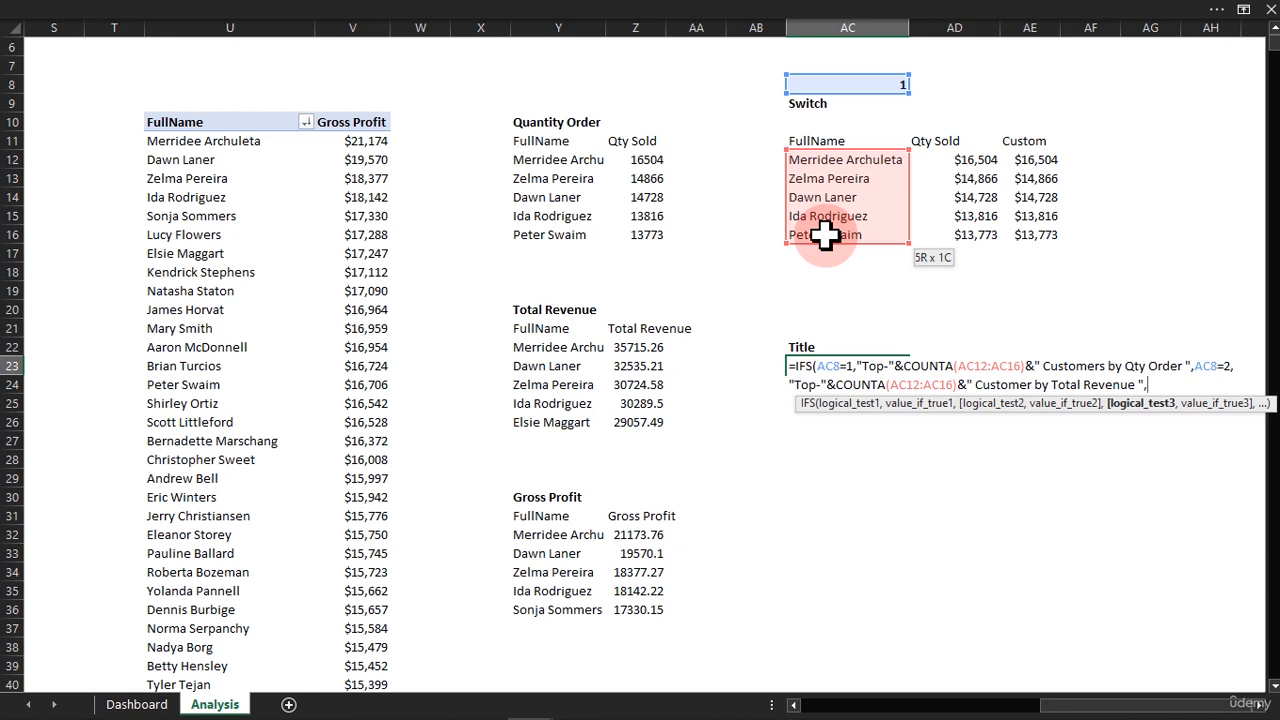
# Add the test AC8=3 with the result "Top-"&" Customer by Gross Profit" and commit the formula, accepting Excel's proposed correction.
pyautogui.click(855, 82)
pyautogui.write('=')
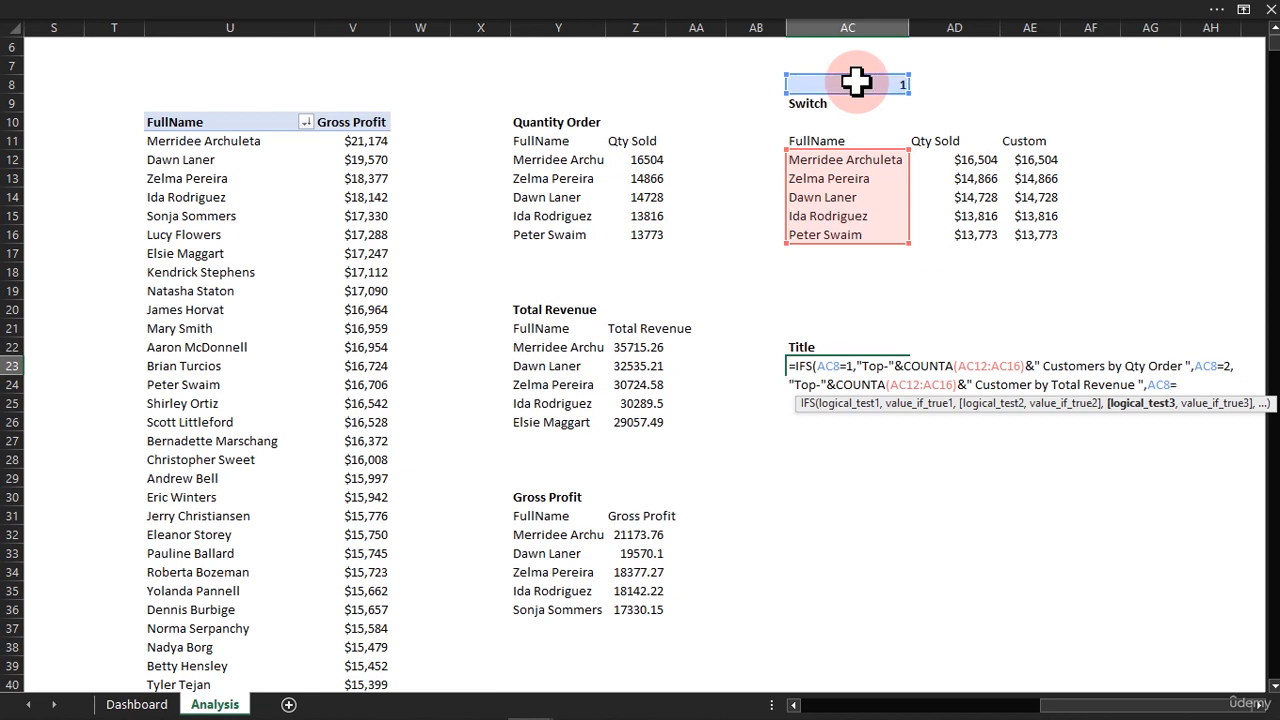
pyautogui.write('3,"Top-"&')
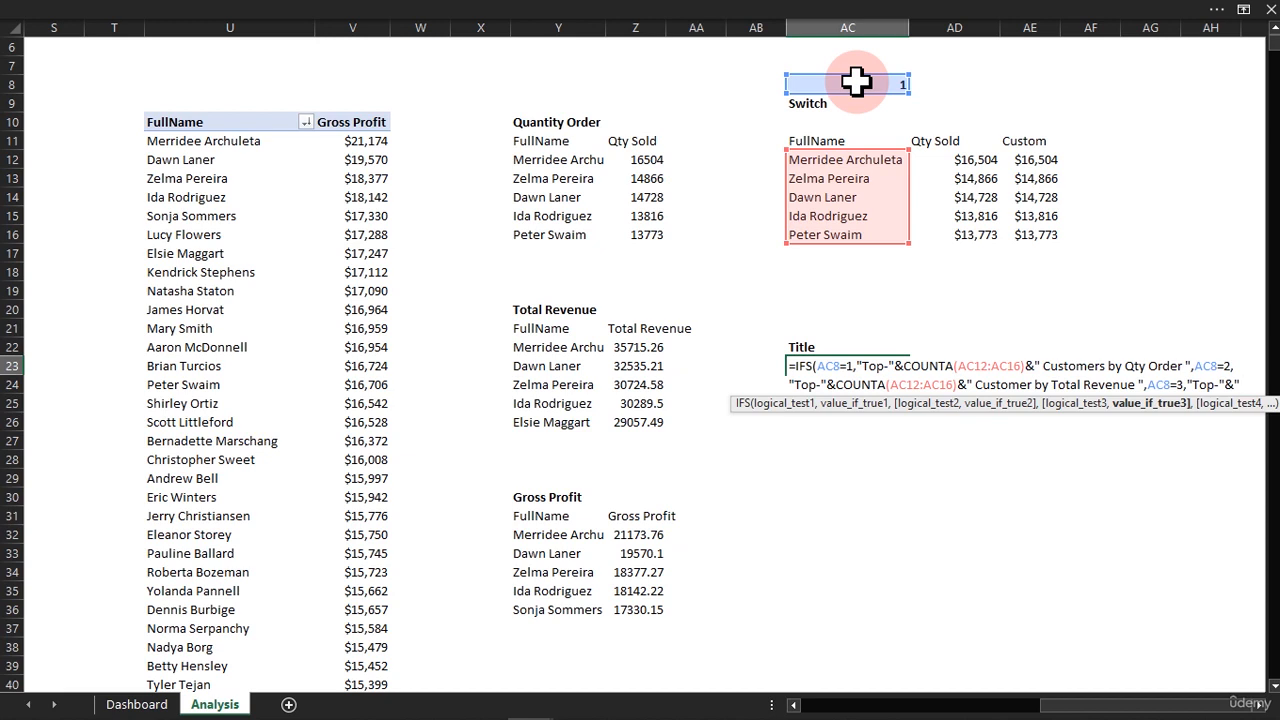
pyautogui.write('ustomer by')
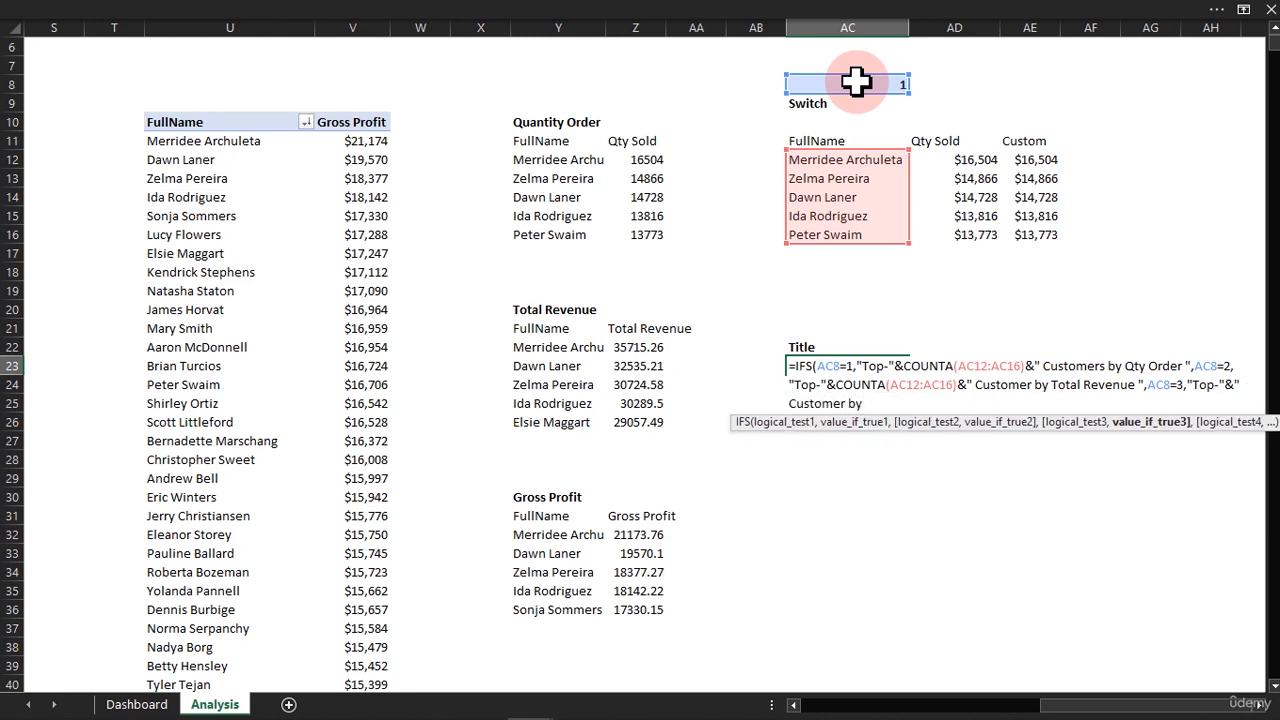
pyautogui.write(' Gross Profit")')
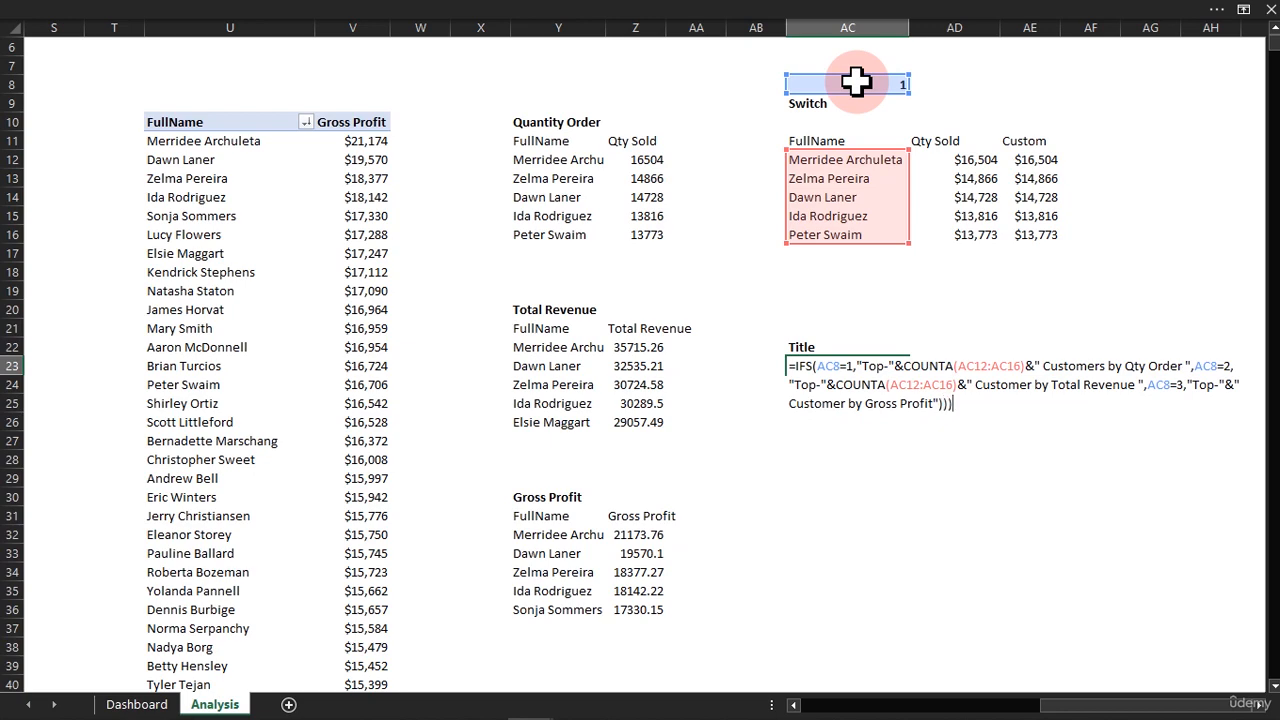
pyautogui.press('Return')
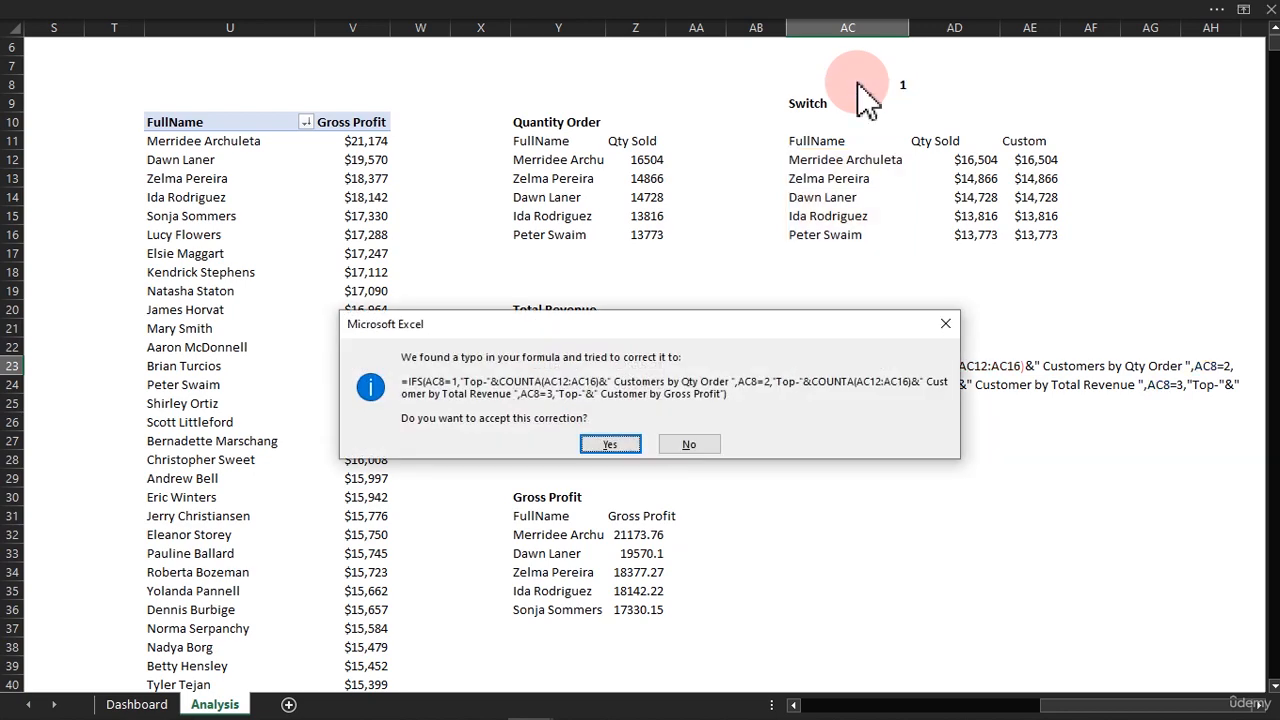
pyautogui.press('Return')
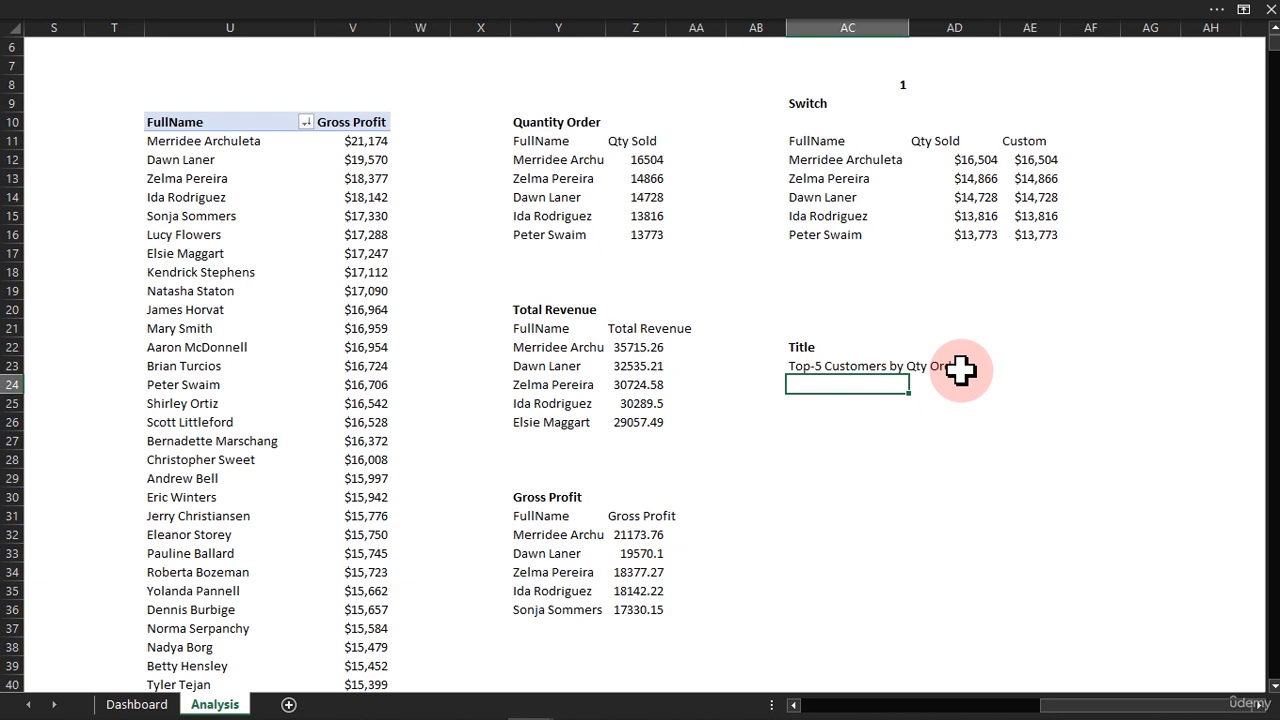
# On the Dashboard sheet, copy the Average Order label above the customer bar chart and widen it to span the chart card.
pyautogui.click(145, 705)
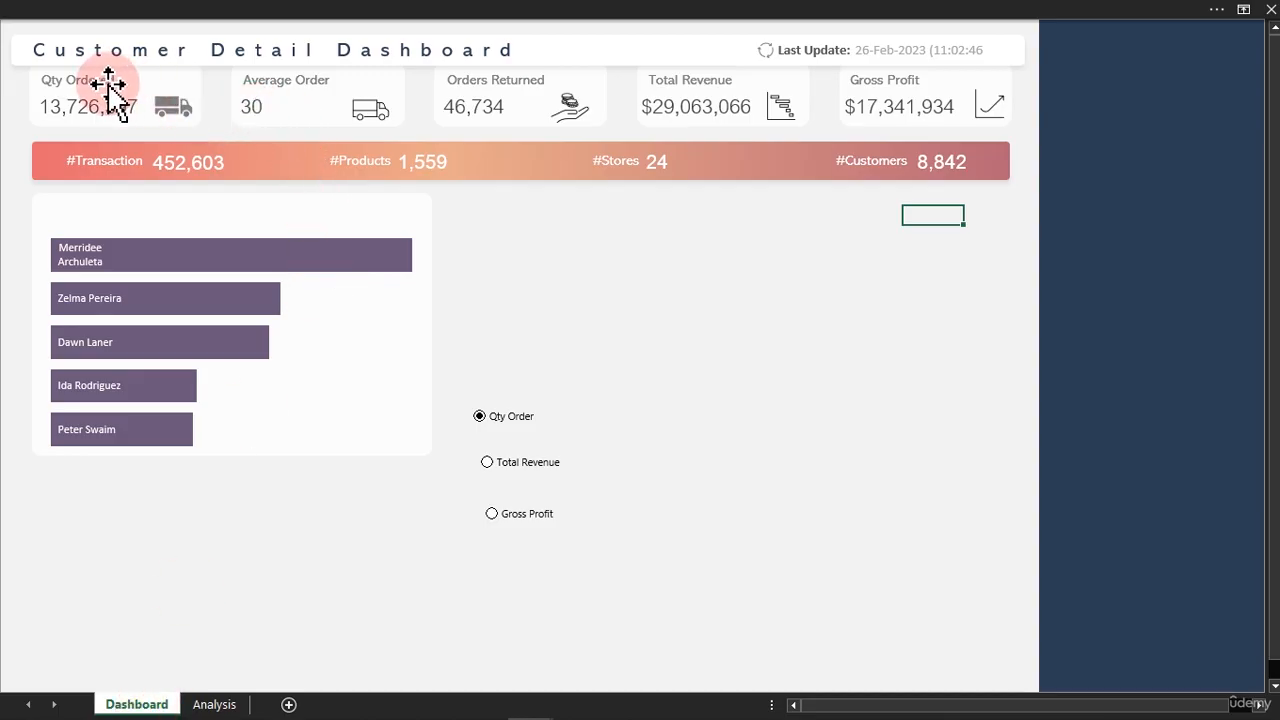
pyautogui.click(272, 85)
pyautogui.moveTo(305, 105); pyautogui.dragTo(429, 217)
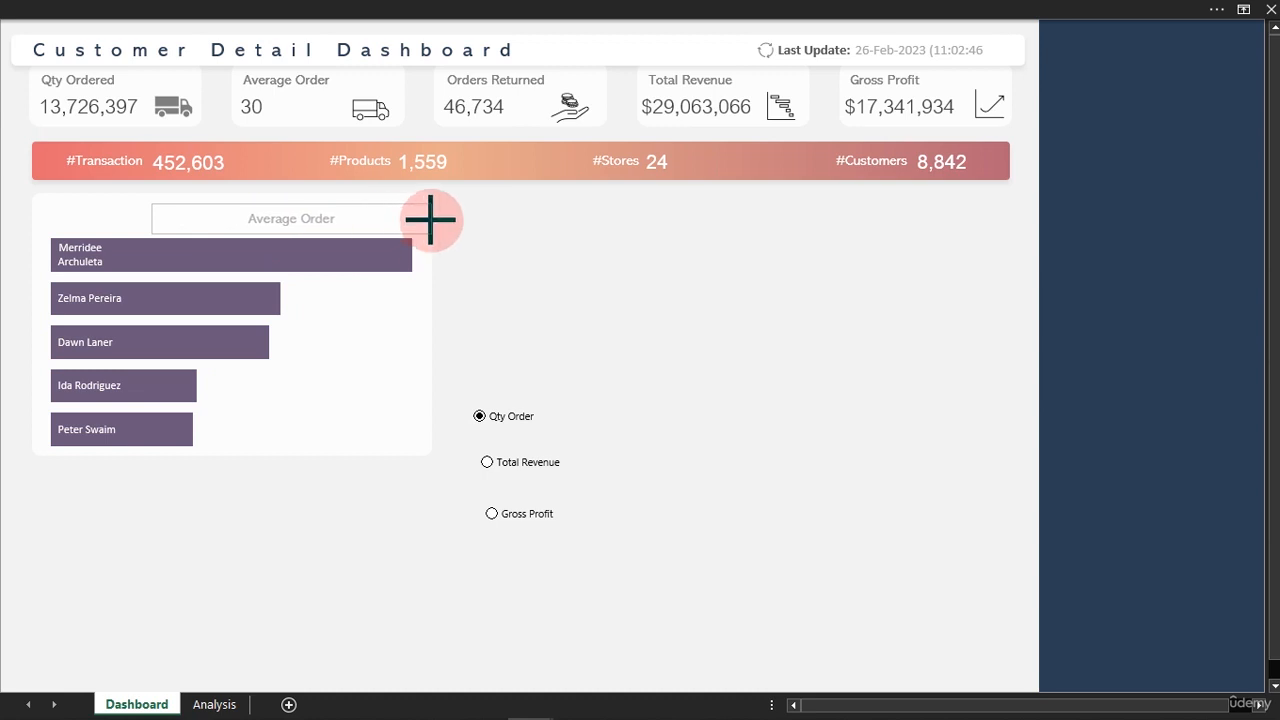
pyautogui.moveTo(149, 214); pyautogui.dragTo(35, 212)
# Display the formula bar on the Dashboard sheet.
pyautogui.click(523, 13)
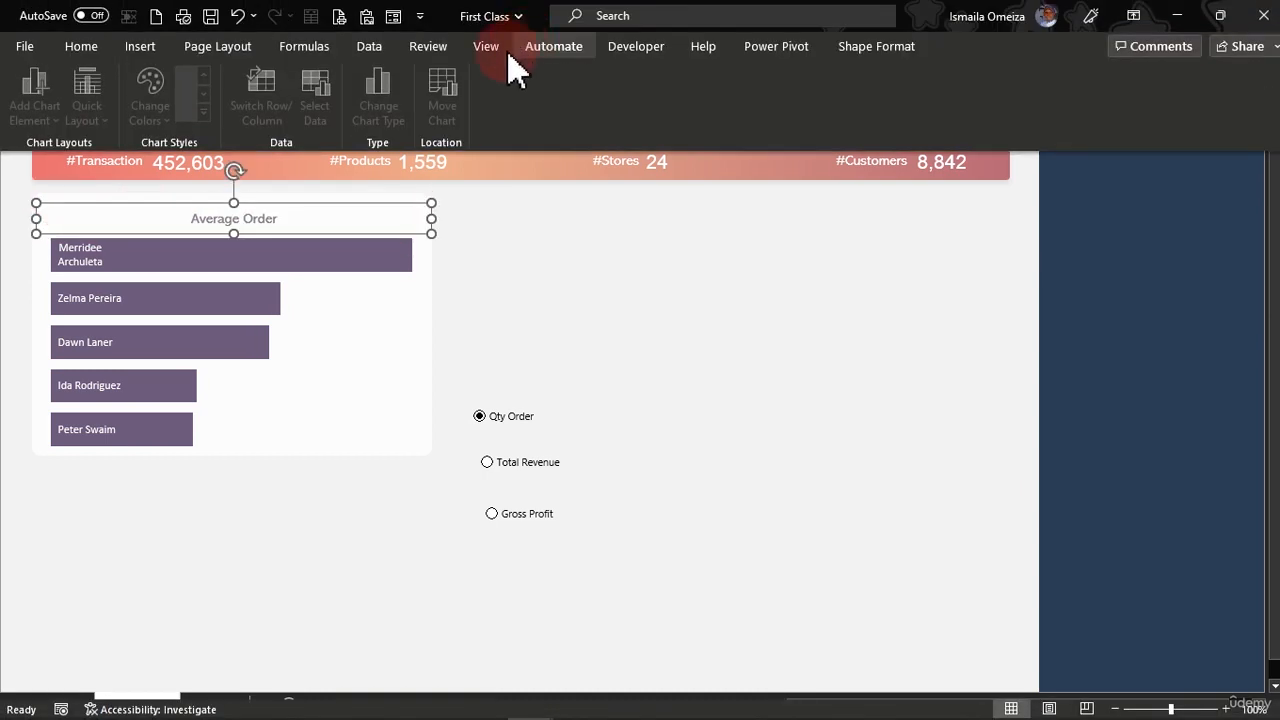
pyautogui.click(486, 46)
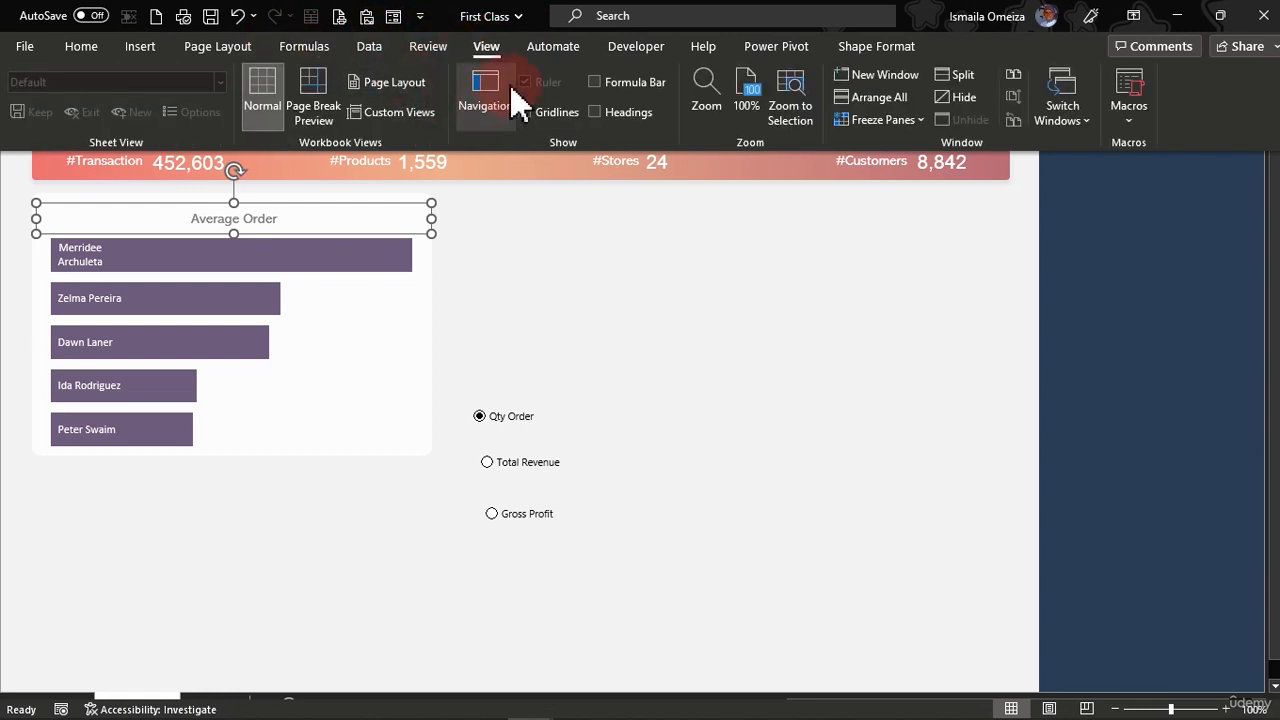
pyautogui.click(604, 80)
# Link the copied text box above the bar chart to the title formula with =Analysis!AC23.
pyautogui.click(357, 40)
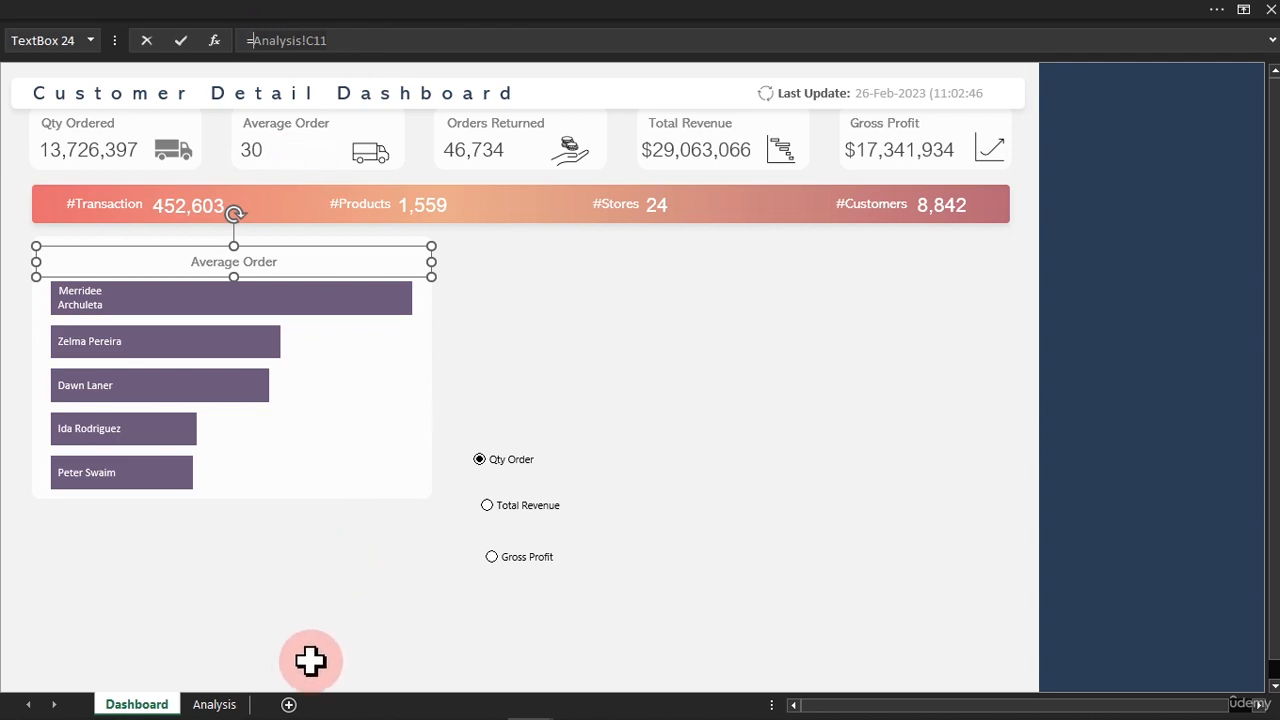
pyautogui.click(236, 704)
pyautogui.click(830, 405)
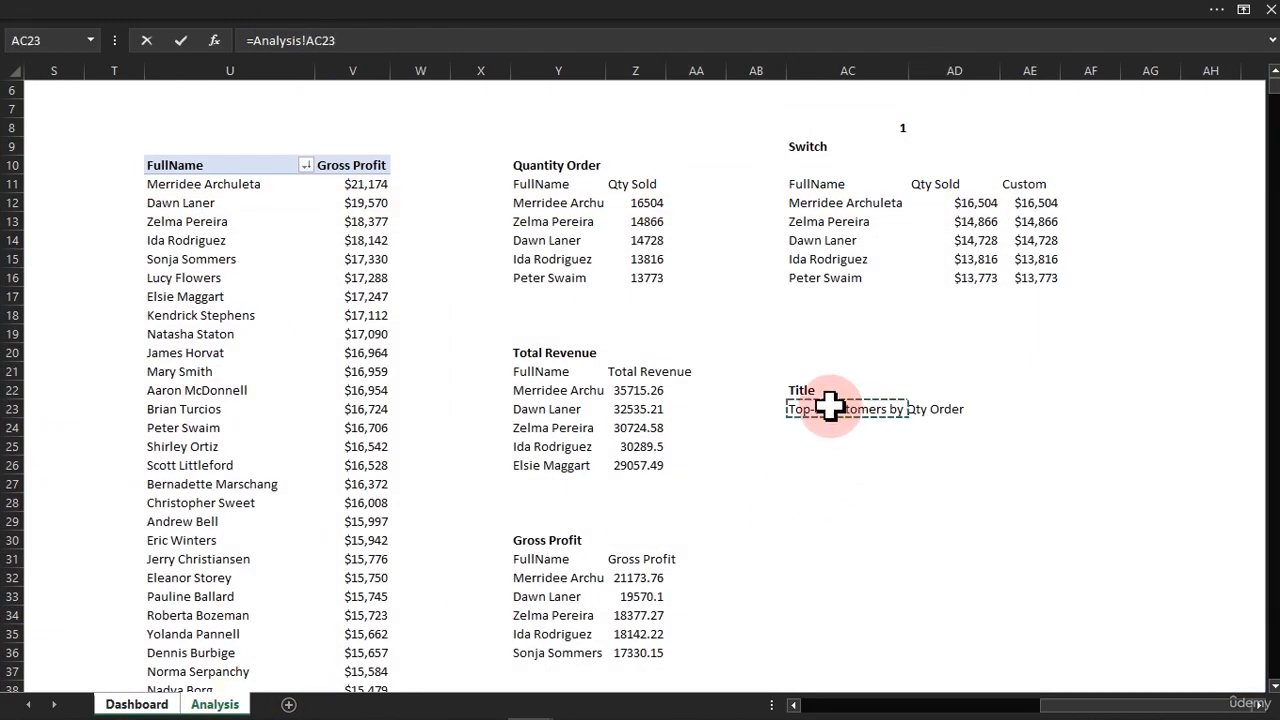
pyautogui.press('Return')
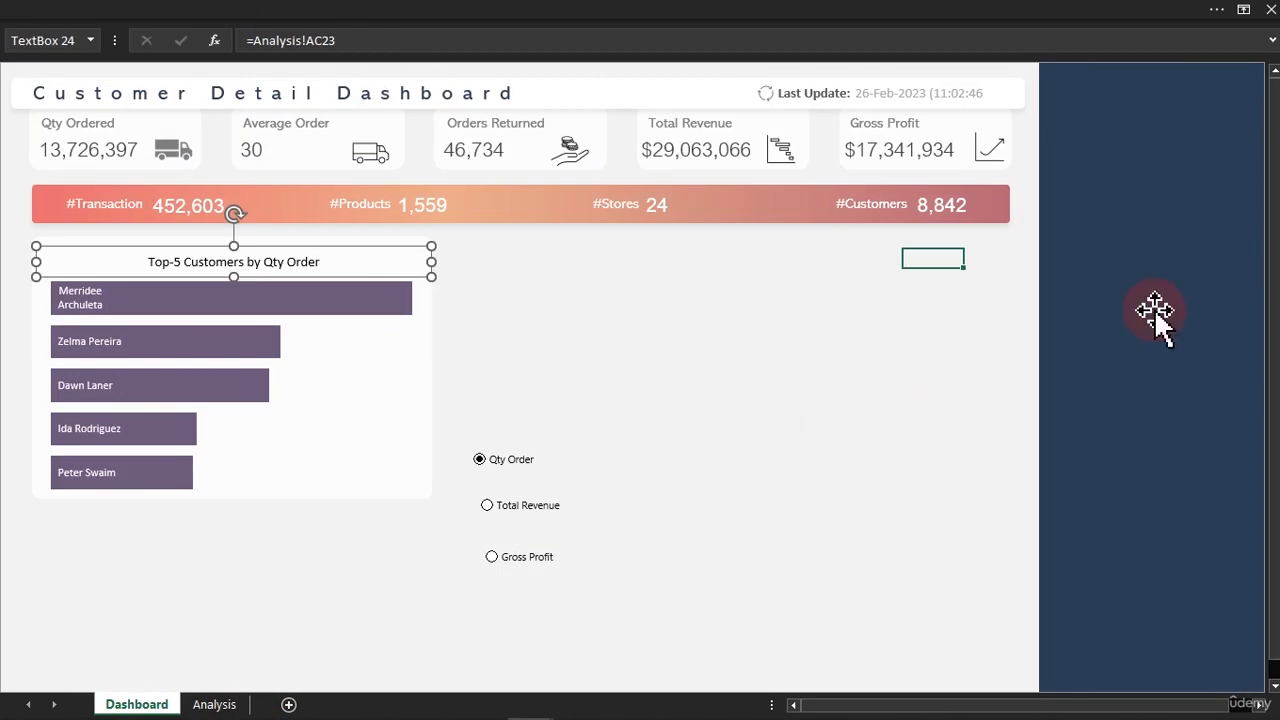
# Switch the metric option to Total Revenue and then Gross Profit to check that the linked chart title follows.
pyautogui.click(494, 506)
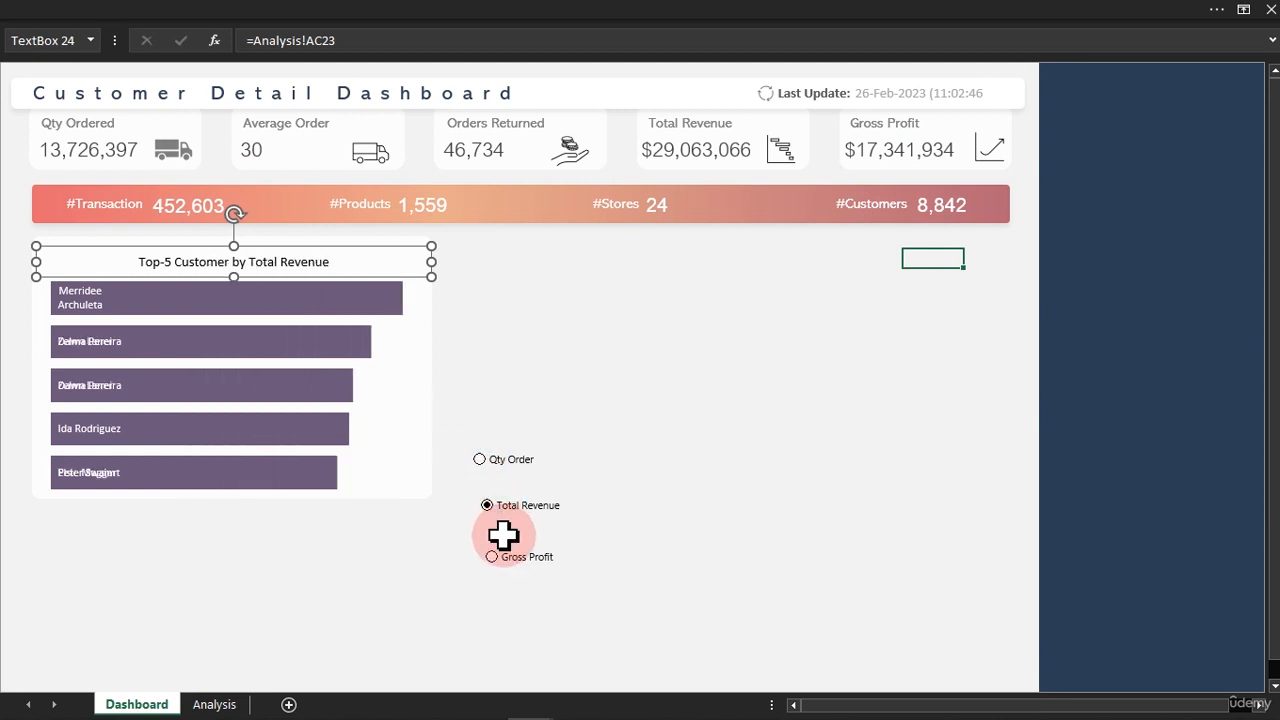
pyautogui.click(497, 558)
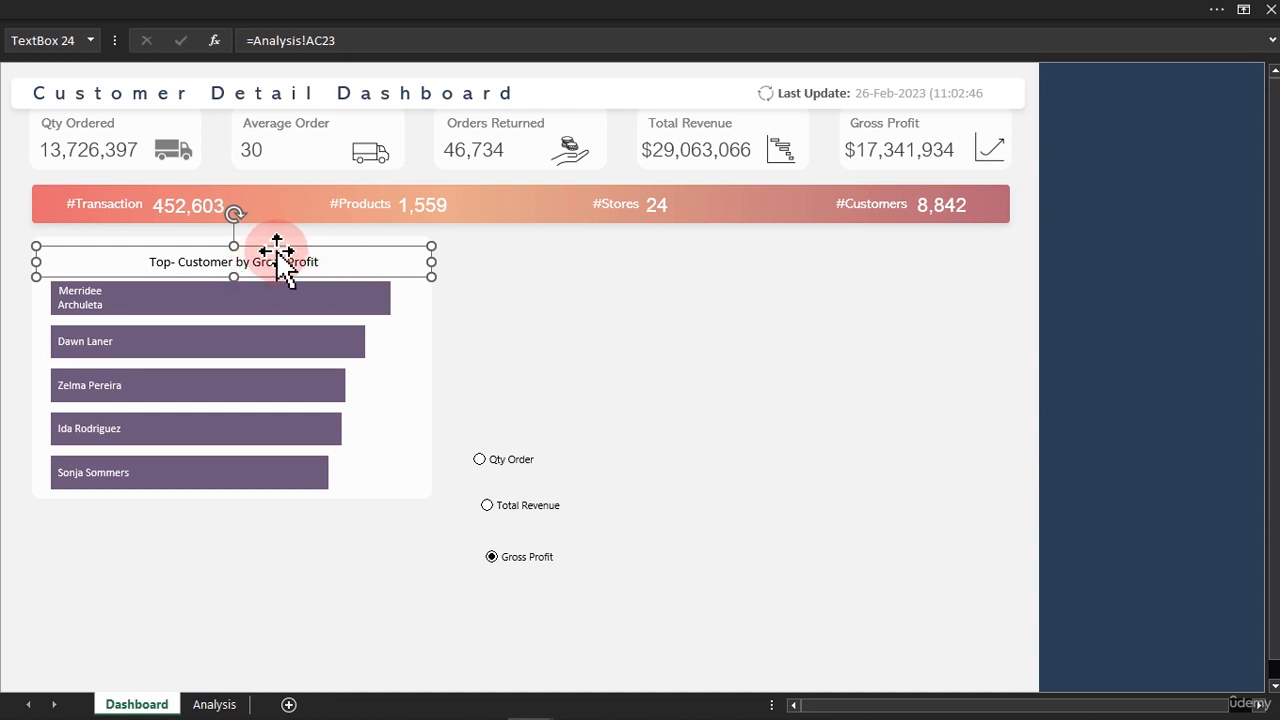
# Format the linked chart title in Calibri, size 14, with a dark grey font color.
pyautogui.click(286, 14)
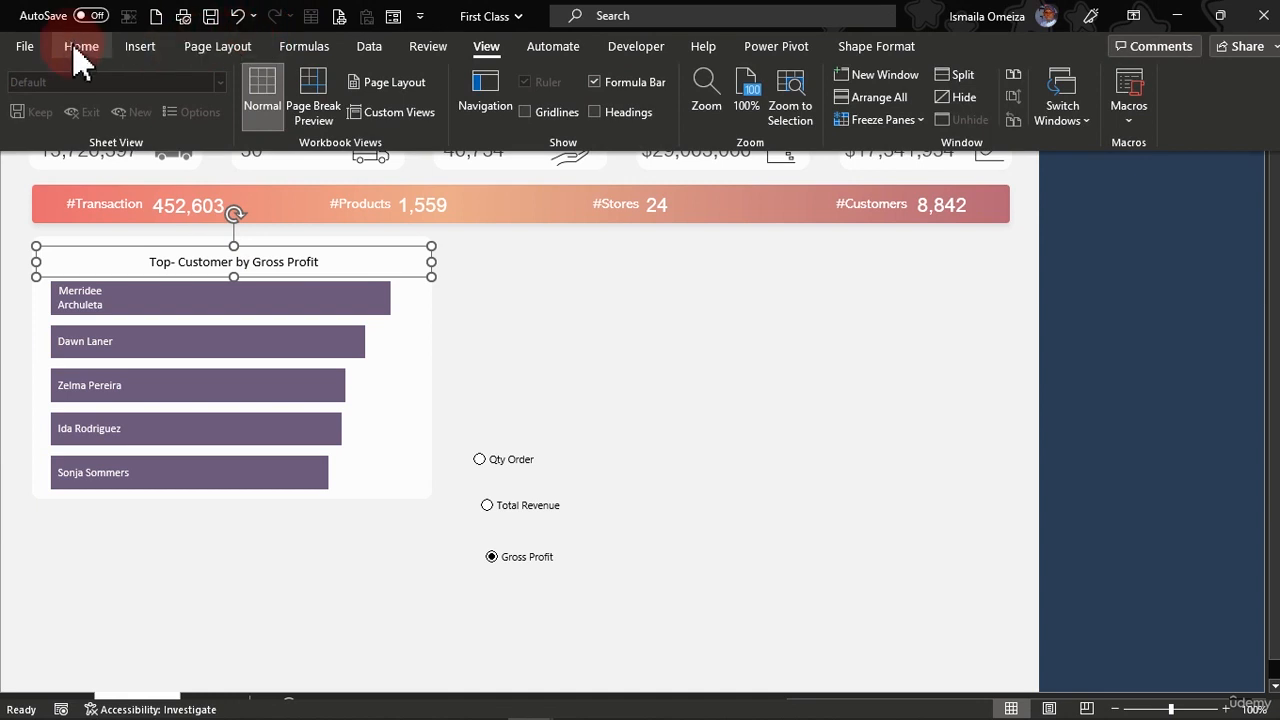
pyautogui.click(81, 50)
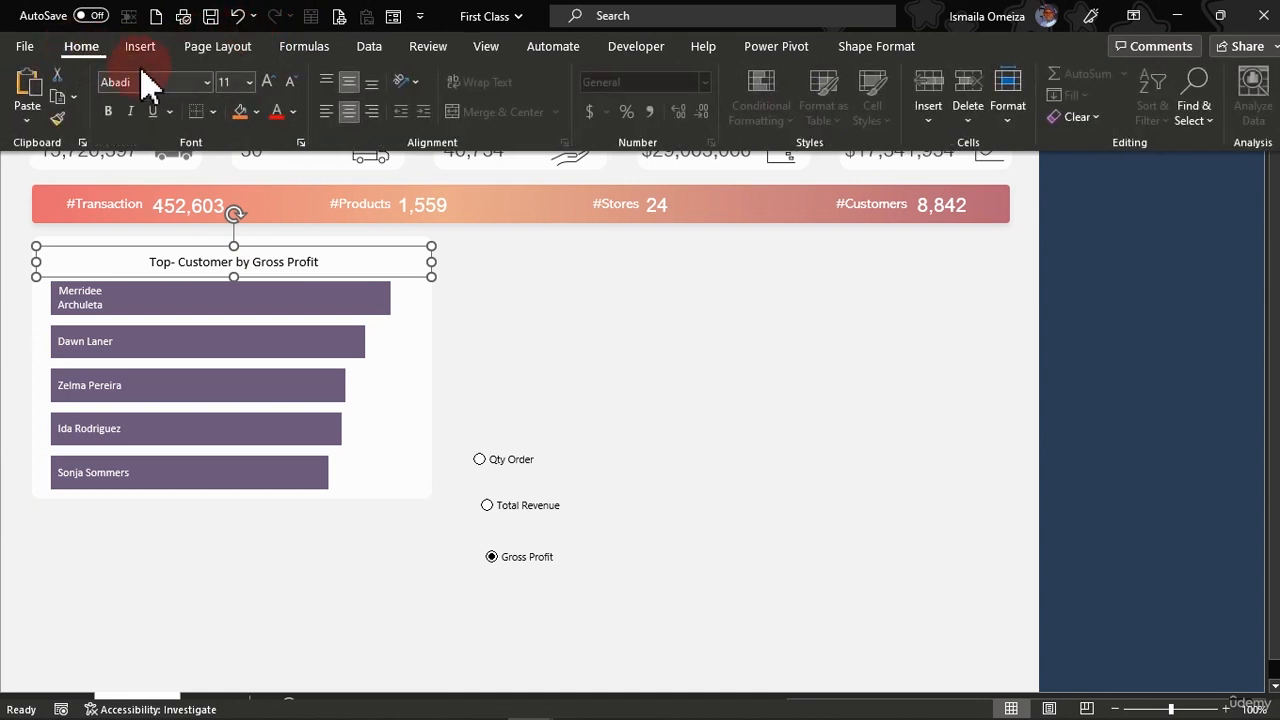
pyautogui.click(207, 83)
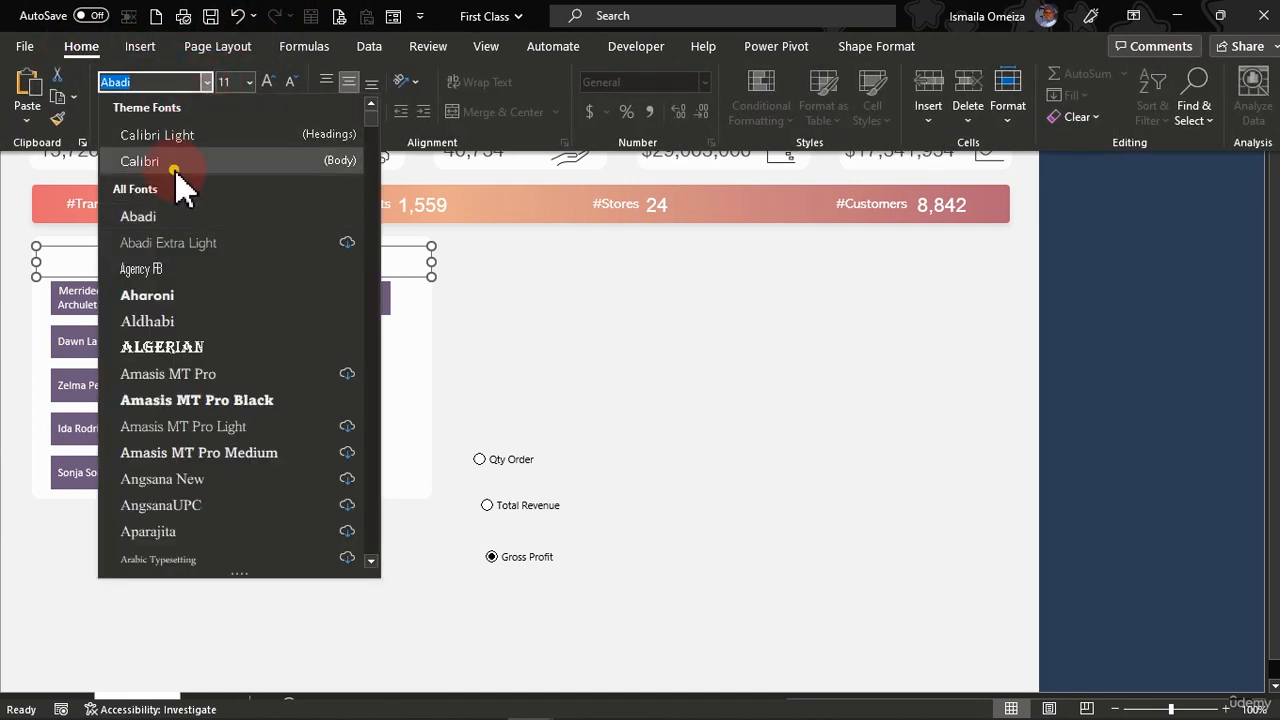
pyautogui.click(184, 162)
pyautogui.click(249, 82)
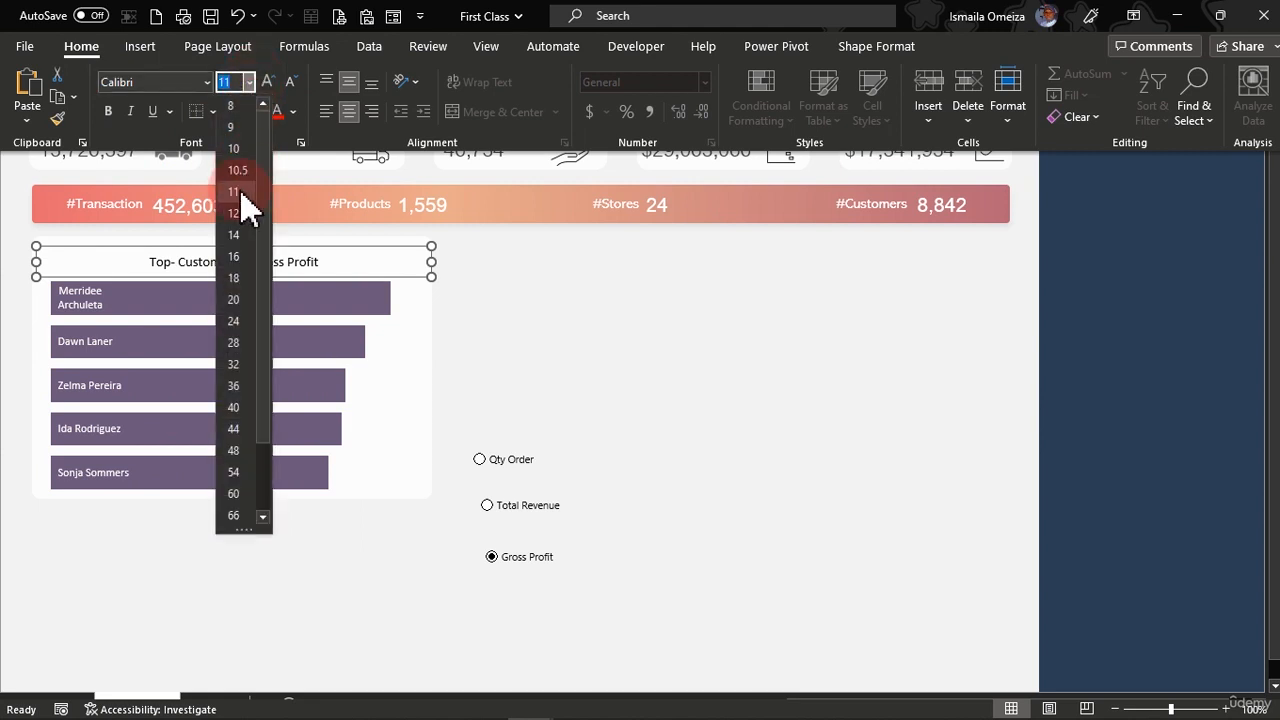
pyautogui.click(233, 234)
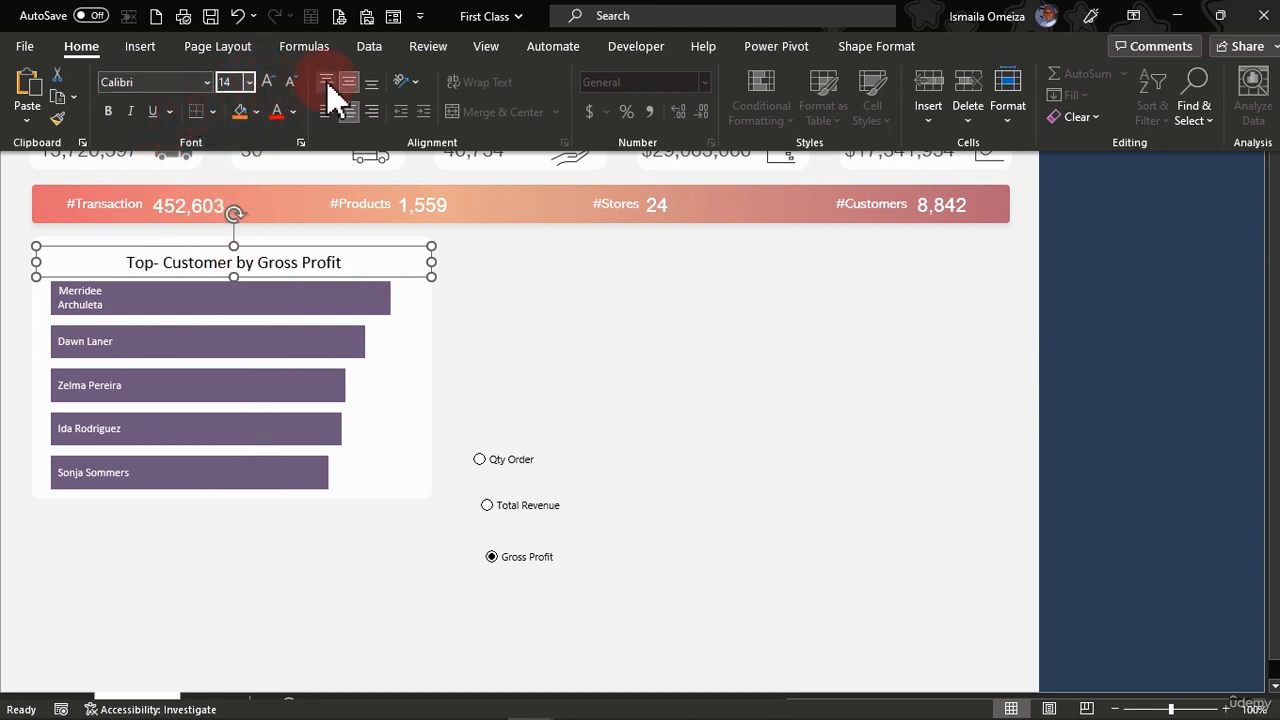
pyautogui.click(293, 112)
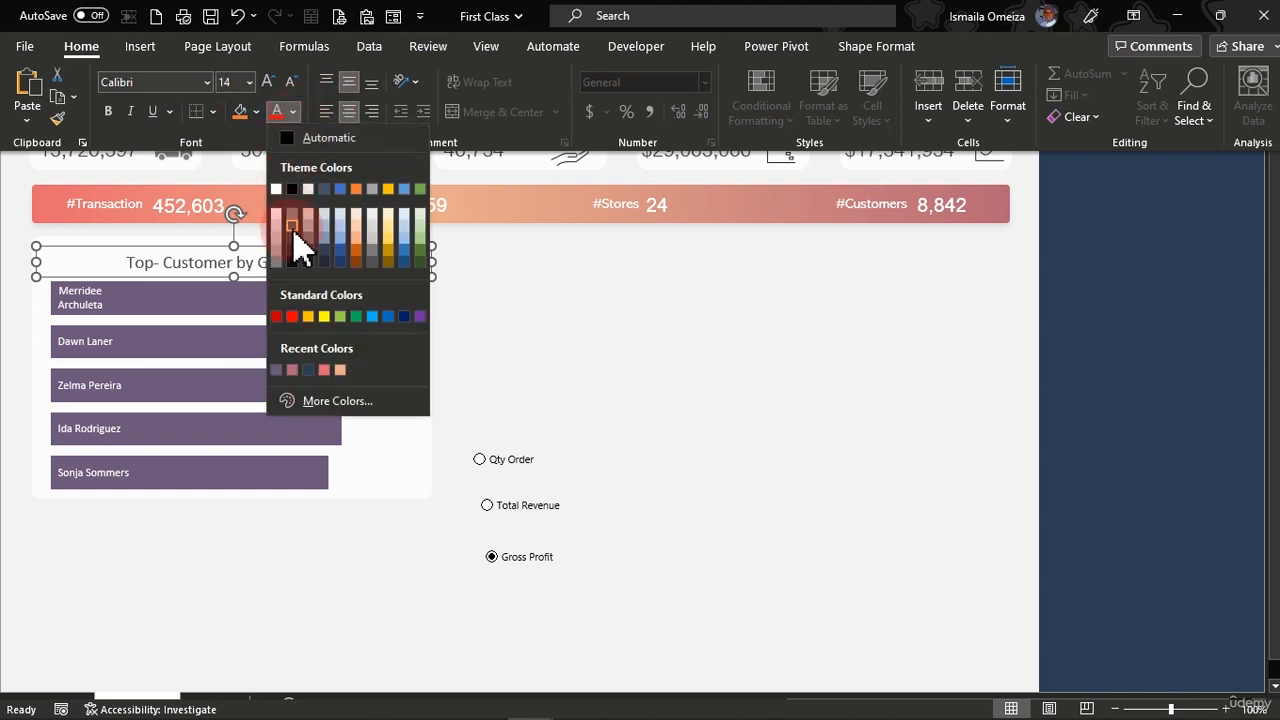
pyautogui.click(292, 227)
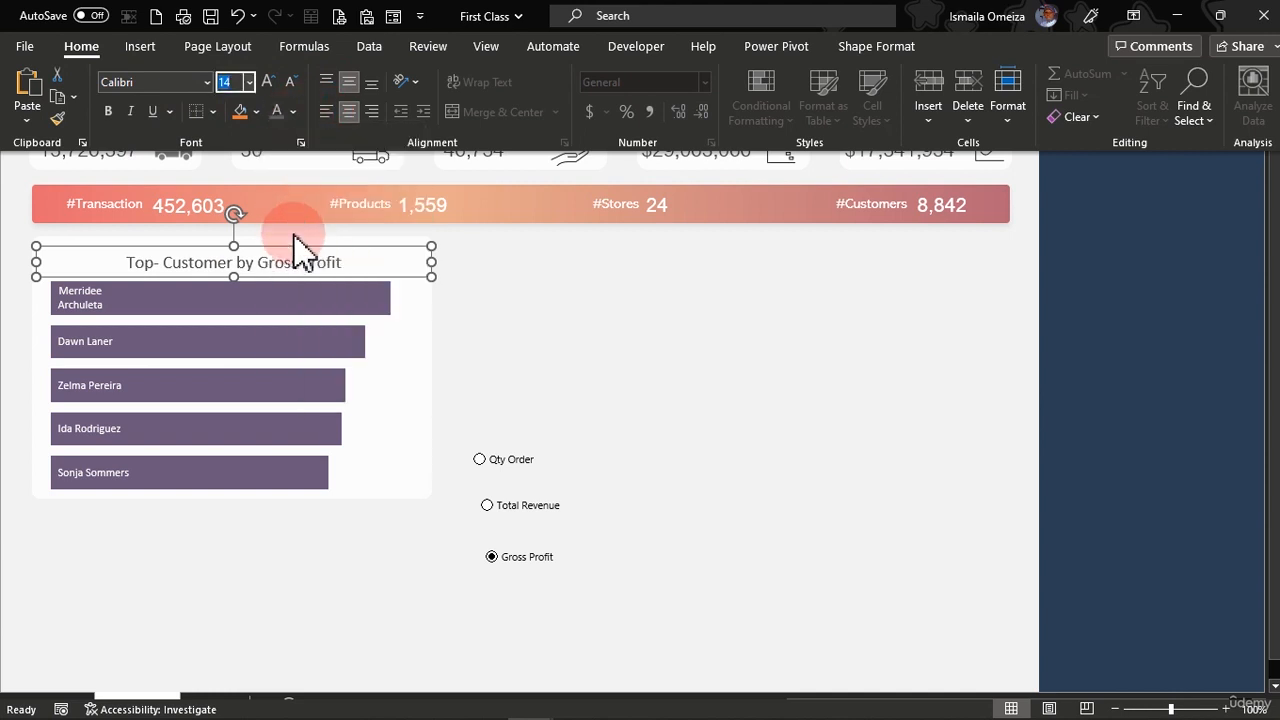
pyautogui.click(373, 271)
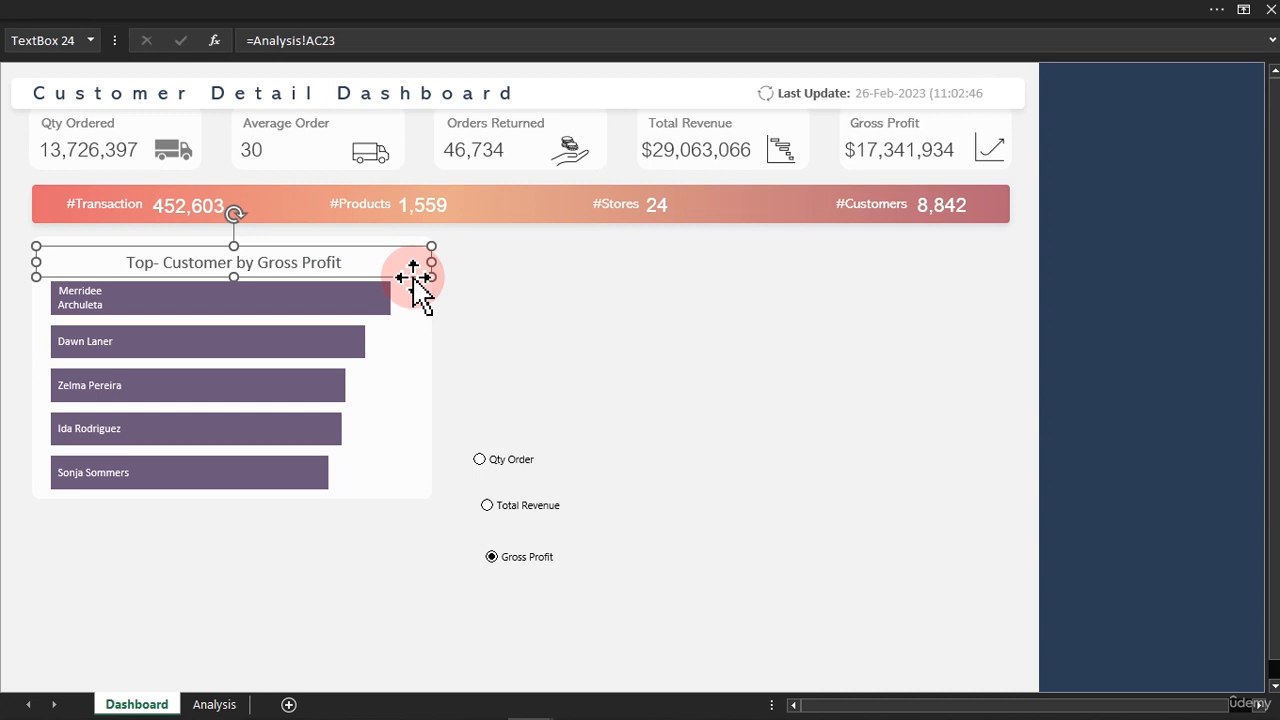
# Move the title up to the card's top edge, widen it slightly, and lower the bar chart's top edge to leave a gap.
pyautogui.moveTo(413, 278); pyautogui.dragTo(406, 269)
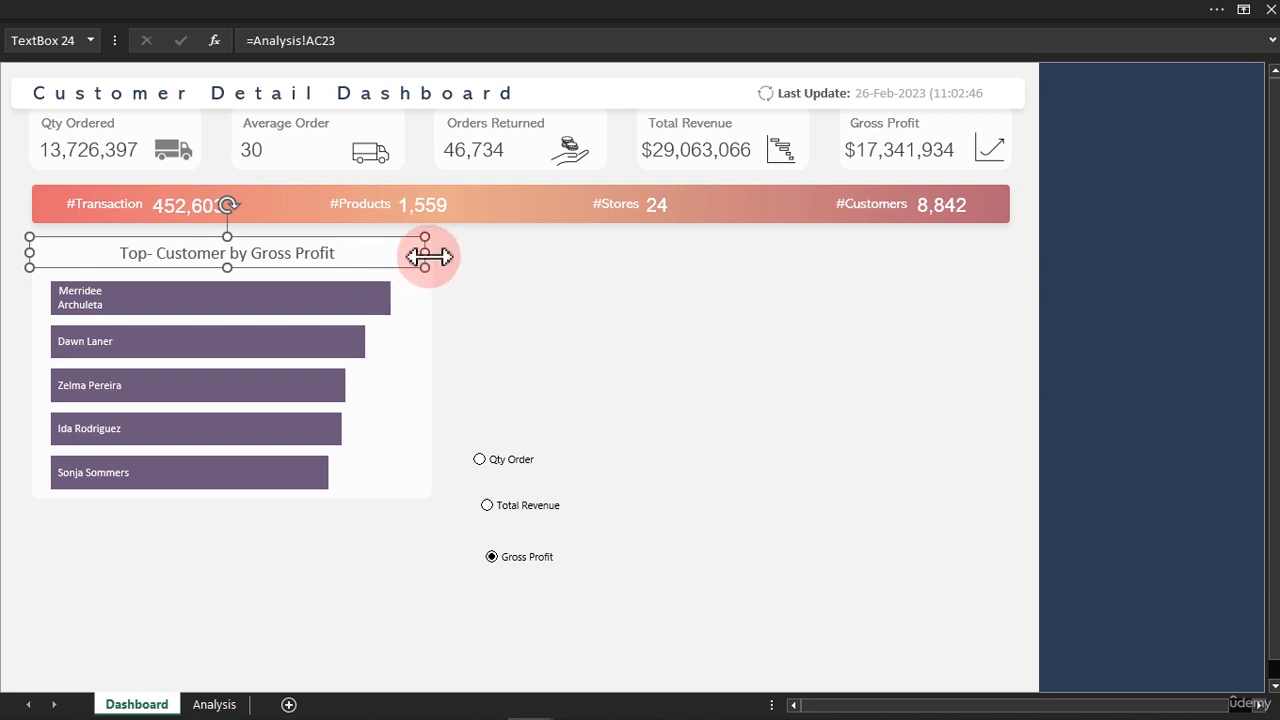
pyautogui.moveTo(427, 254); pyautogui.dragTo(431, 252)
pyautogui.click(385, 320)
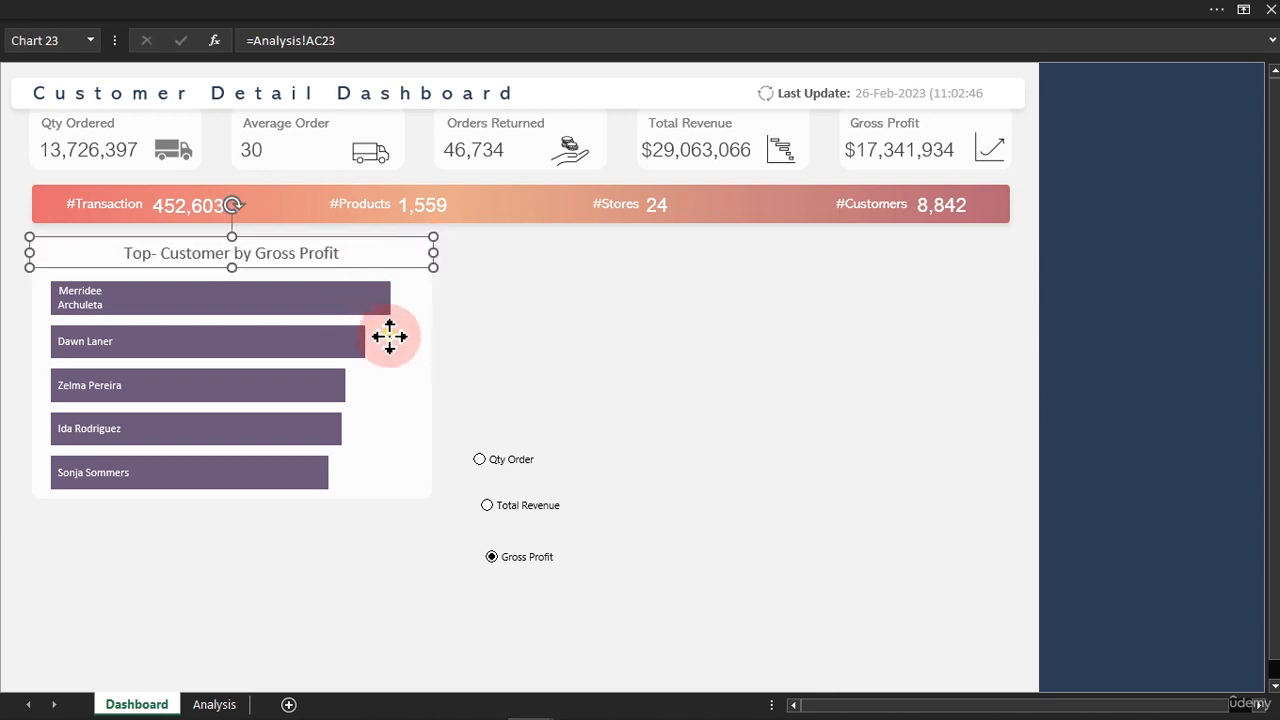
pyautogui.moveTo(251, 277); pyautogui.dragTo(251, 284)
pyautogui.click(666, 351)
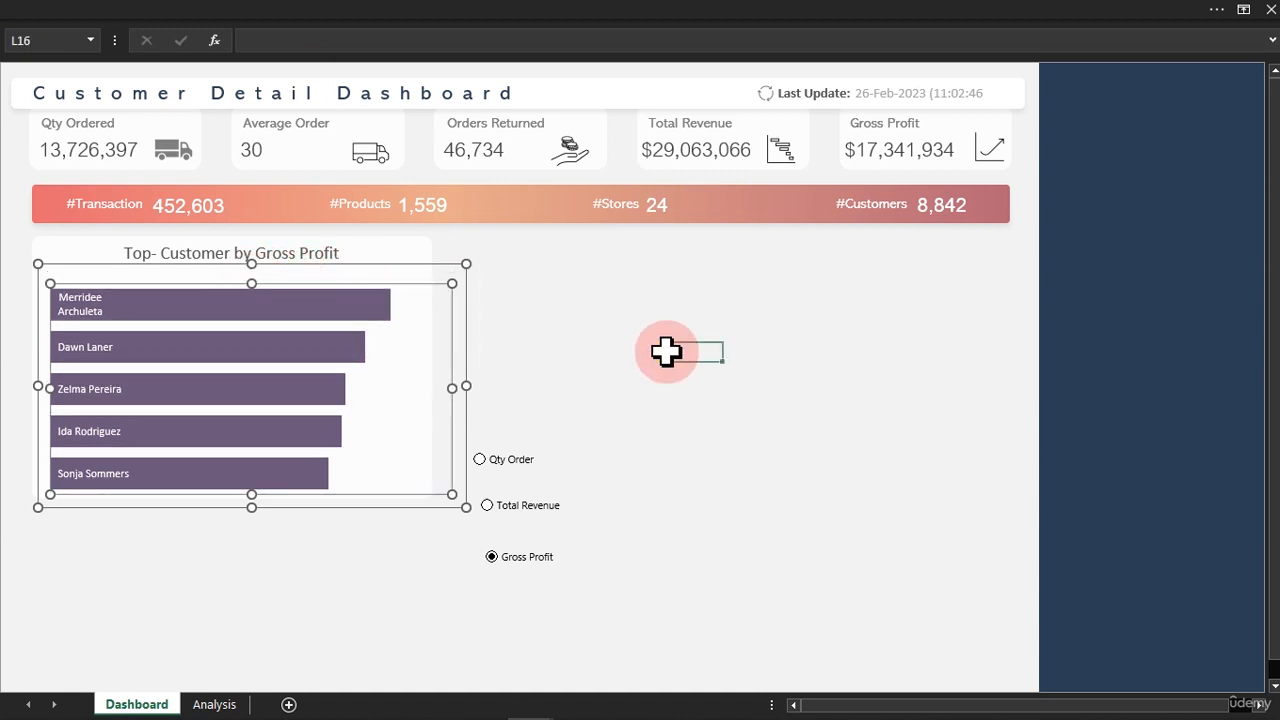
# Arrange the Qty Order, Total Revenue and Gross Profit option buttons in a row between the chart title and the bars.
pyautogui.keyDown('ctrl'); pyautogui.click(530, 470); pyautogui.keyUp('ctrl')
pyautogui.moveTo(543, 471); pyautogui.dragTo(150, 288)
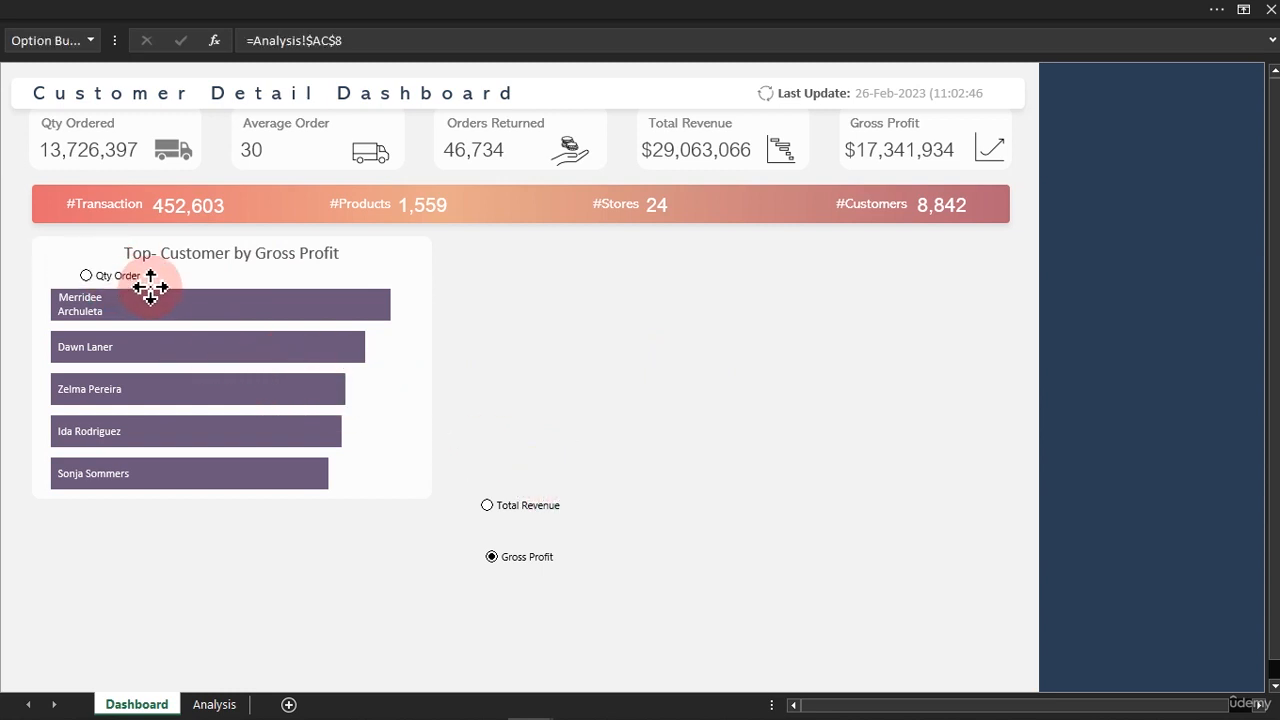
pyautogui.click(517, 462)
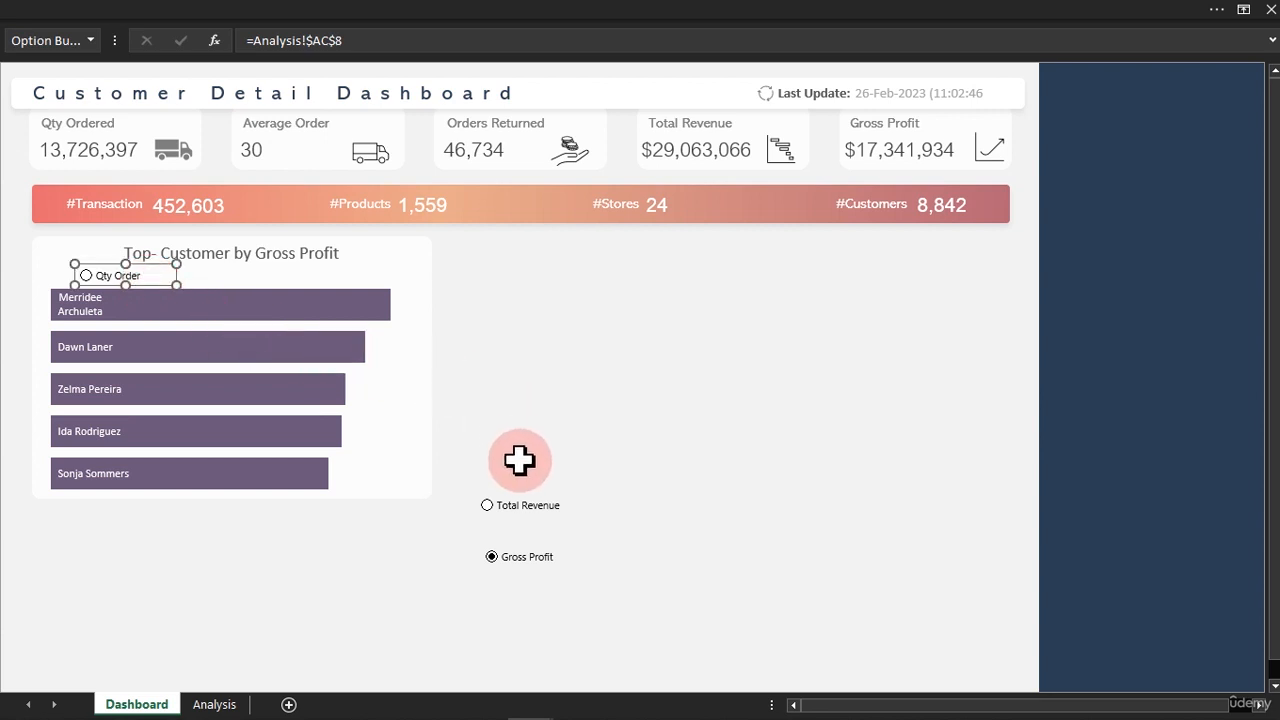
pyautogui.keyDown('ctrl'); pyautogui.click(537, 507); pyautogui.keyUp('ctrl')
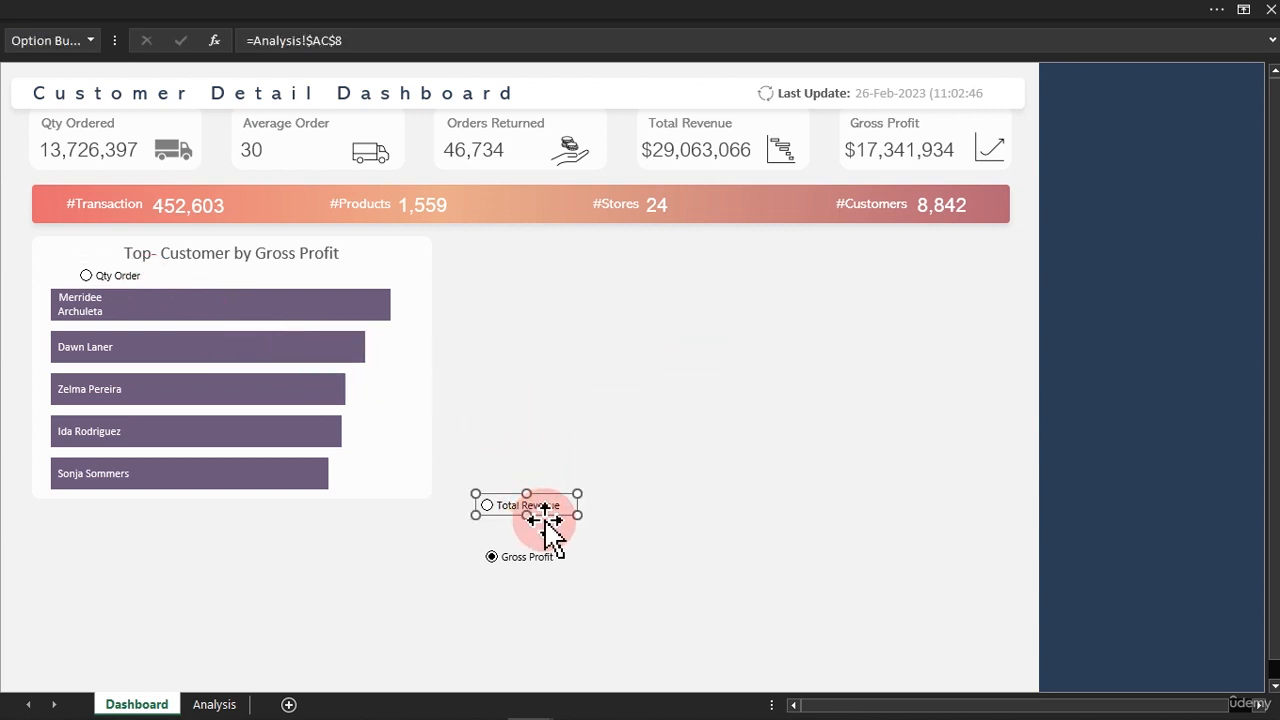
pyautogui.moveTo(545, 515); pyautogui.dragTo(255, 288)
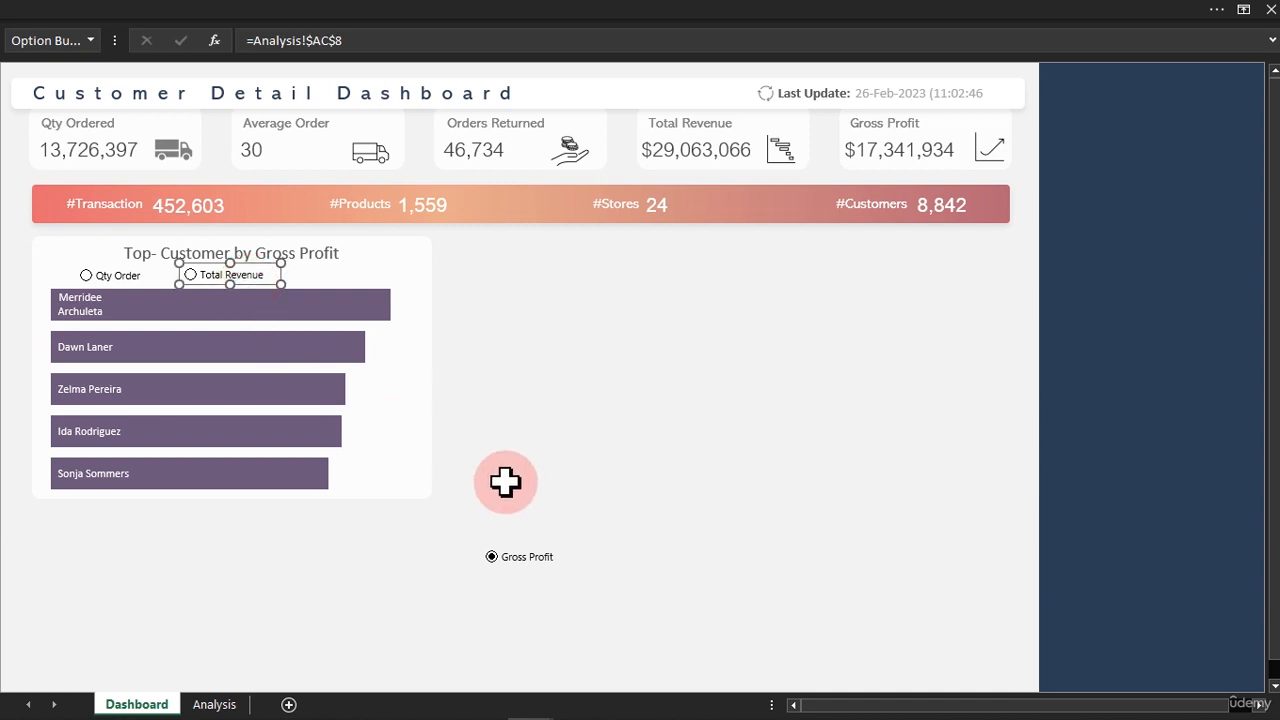
pyautogui.click(527, 528)
pyautogui.keyDown('ctrl'); pyautogui.click(533, 552); pyautogui.keyUp('ctrl')
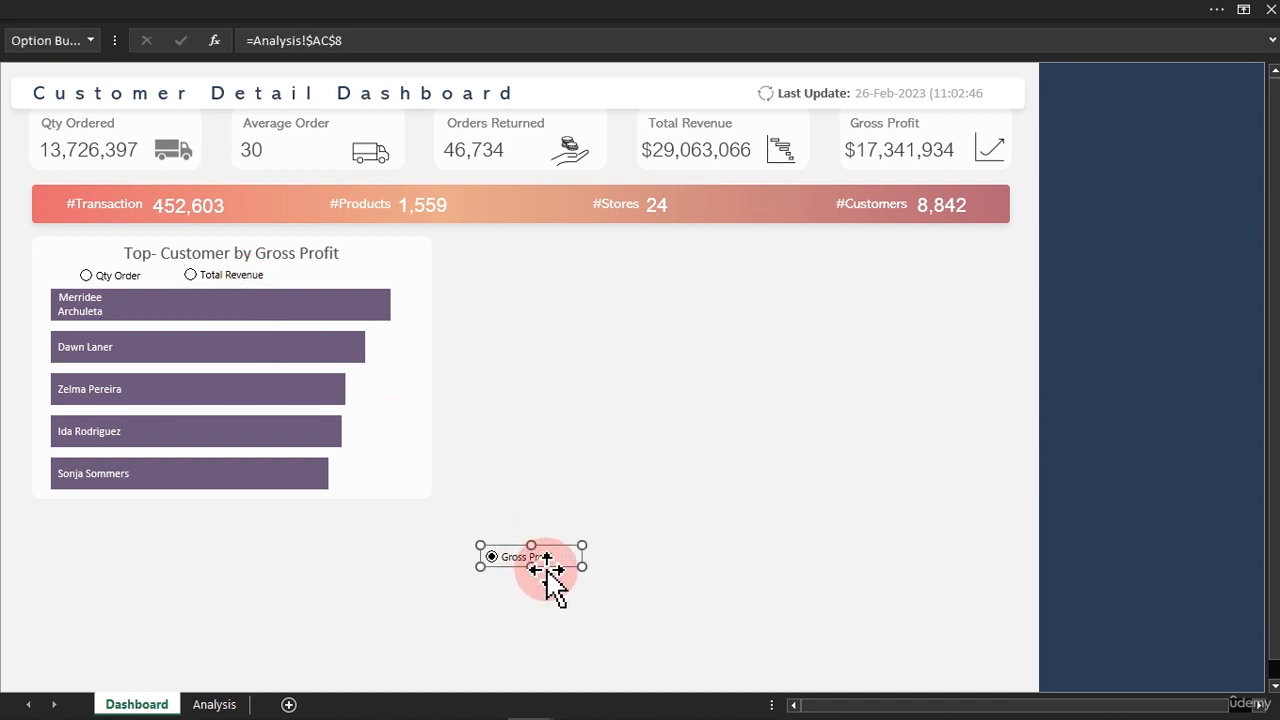
pyautogui.moveTo(548, 569); pyautogui.dragTo(358, 284)
pyautogui.click(762, 426)
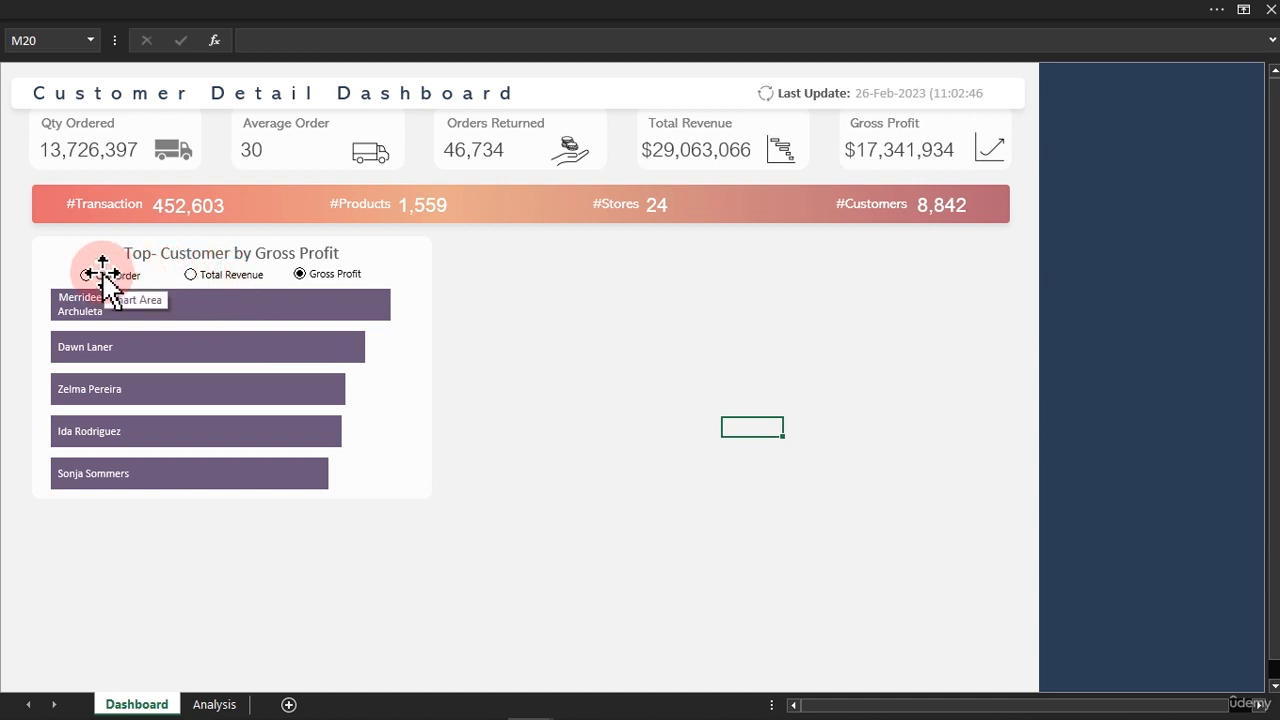
# Send the chart title text box to the back of all objects.
pyautogui.click(258, 246)
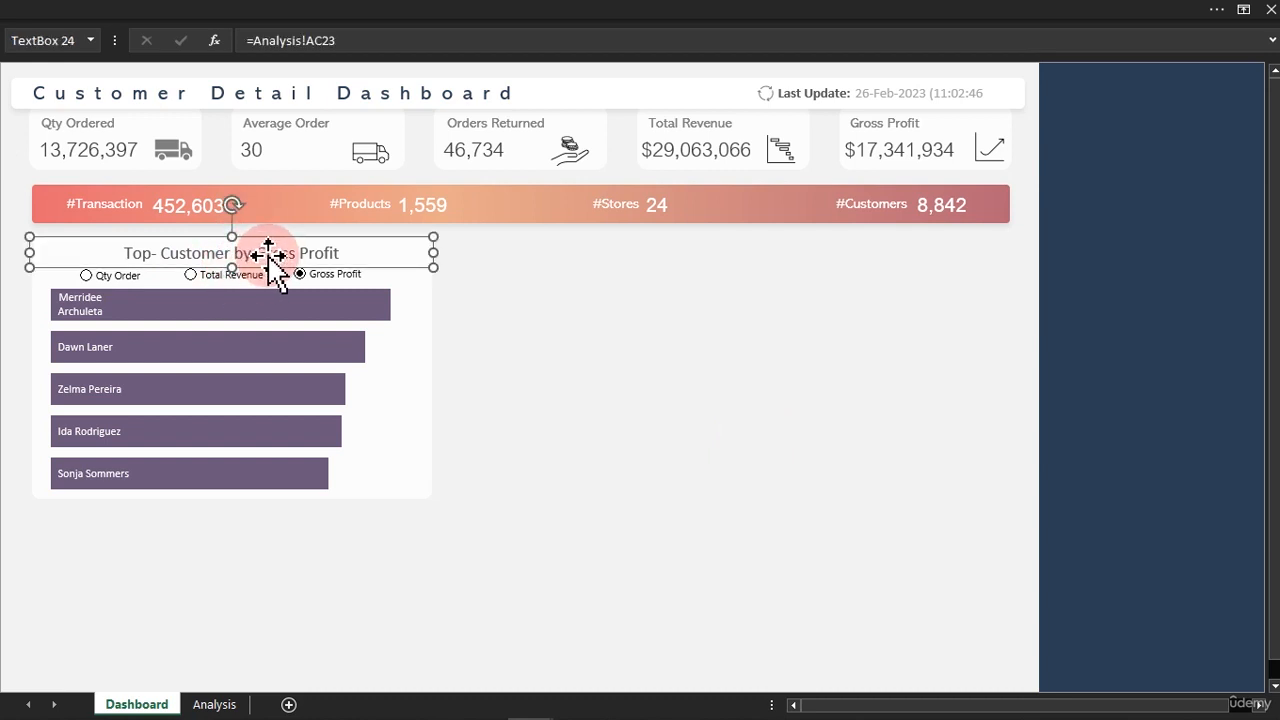
pyautogui.click(643, 14)
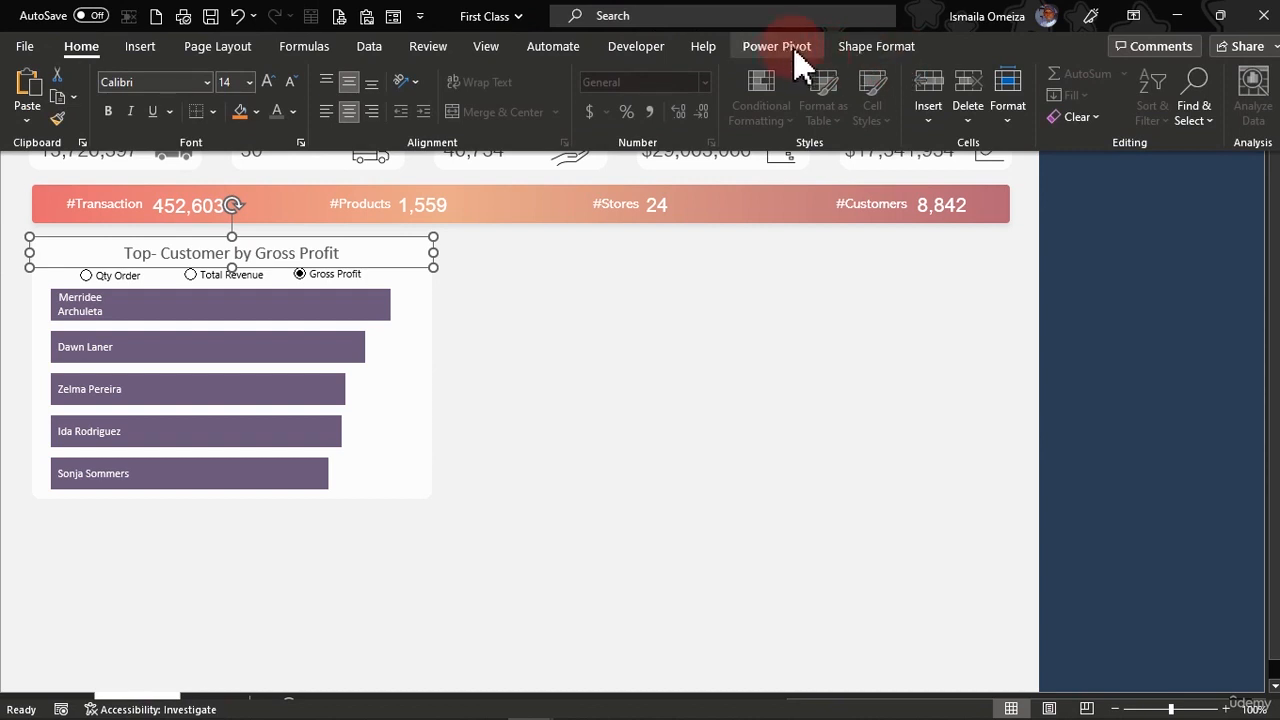
pyautogui.click(852, 50)
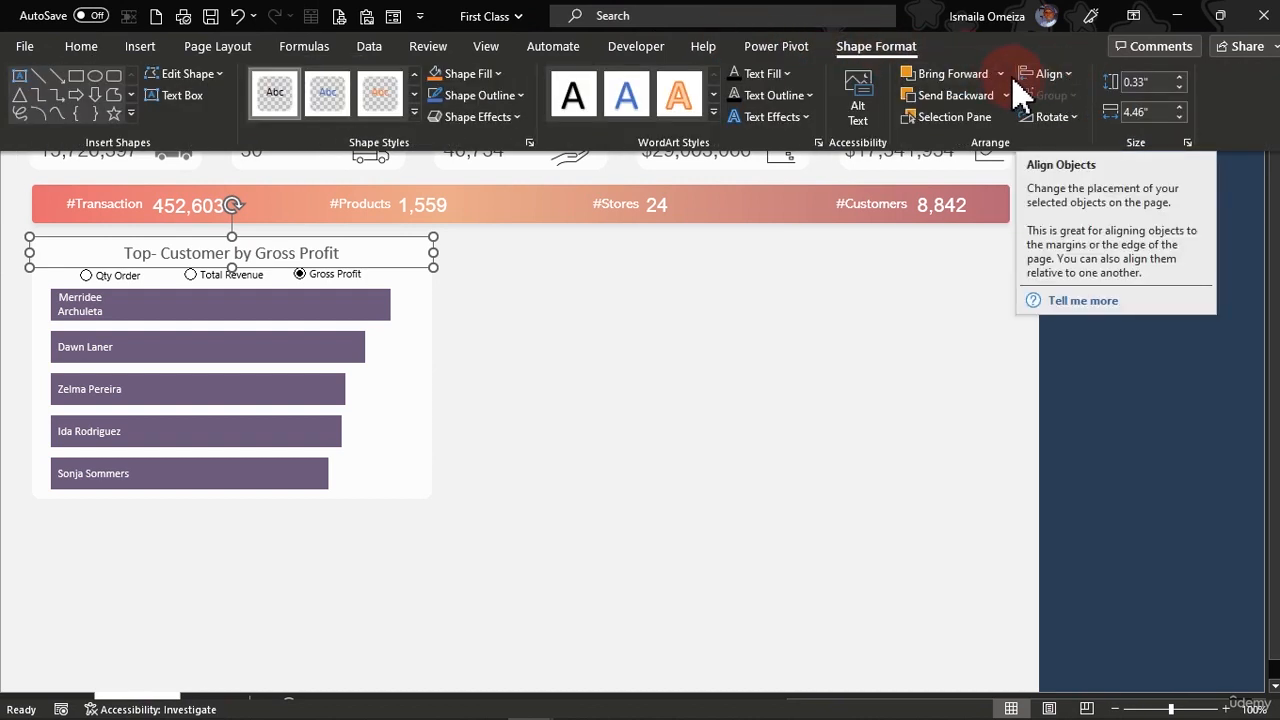
pyautogui.click(1005, 74)
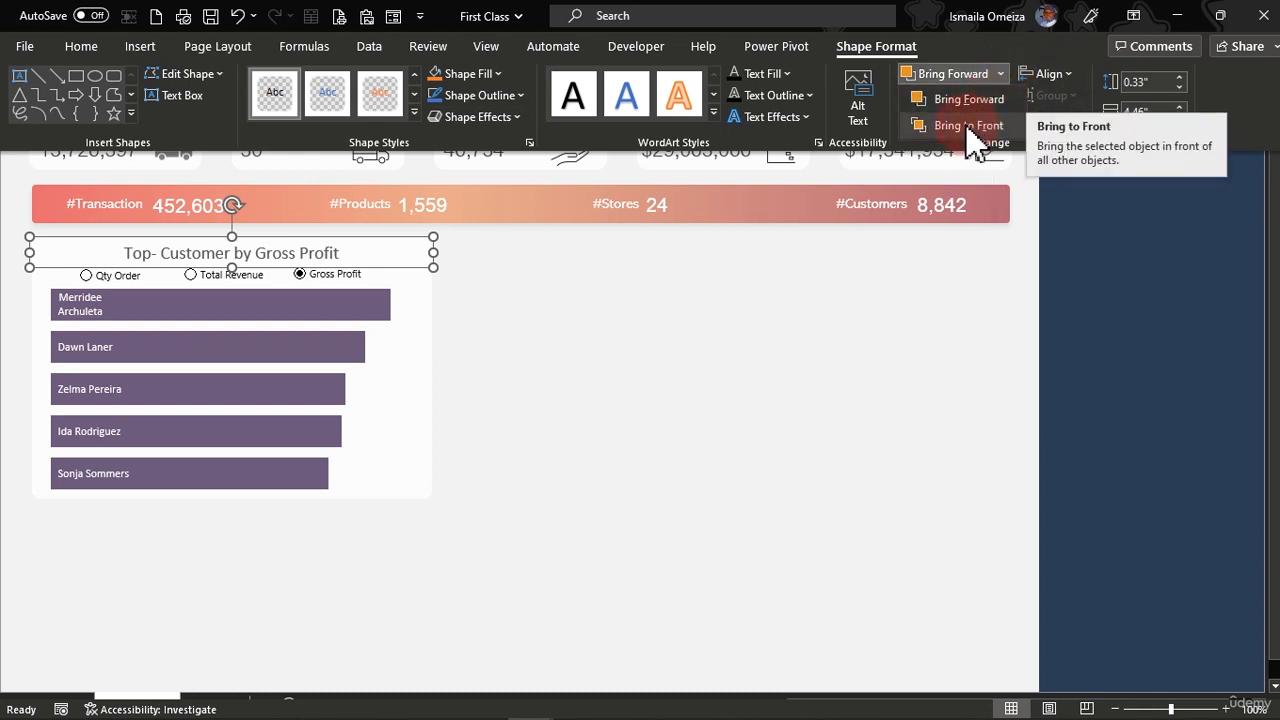
pyautogui.click(990, 100)
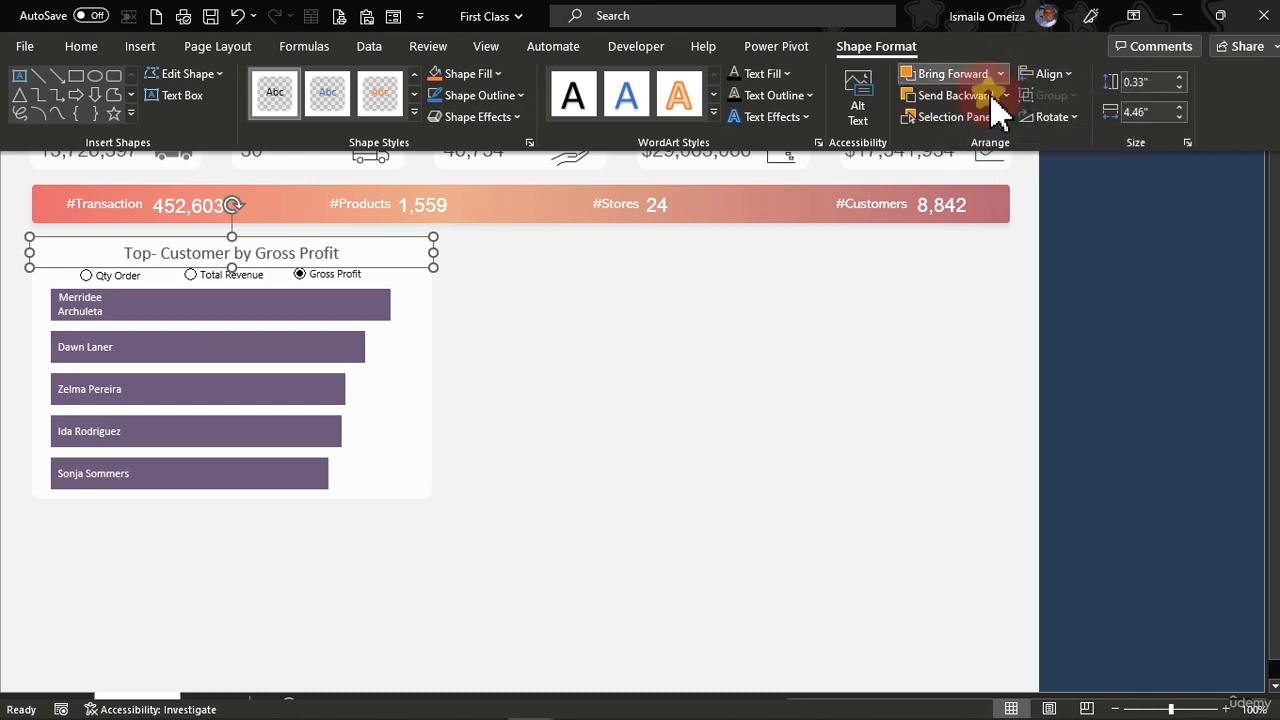
pyautogui.click(1005, 95)
pyautogui.click(962, 147)
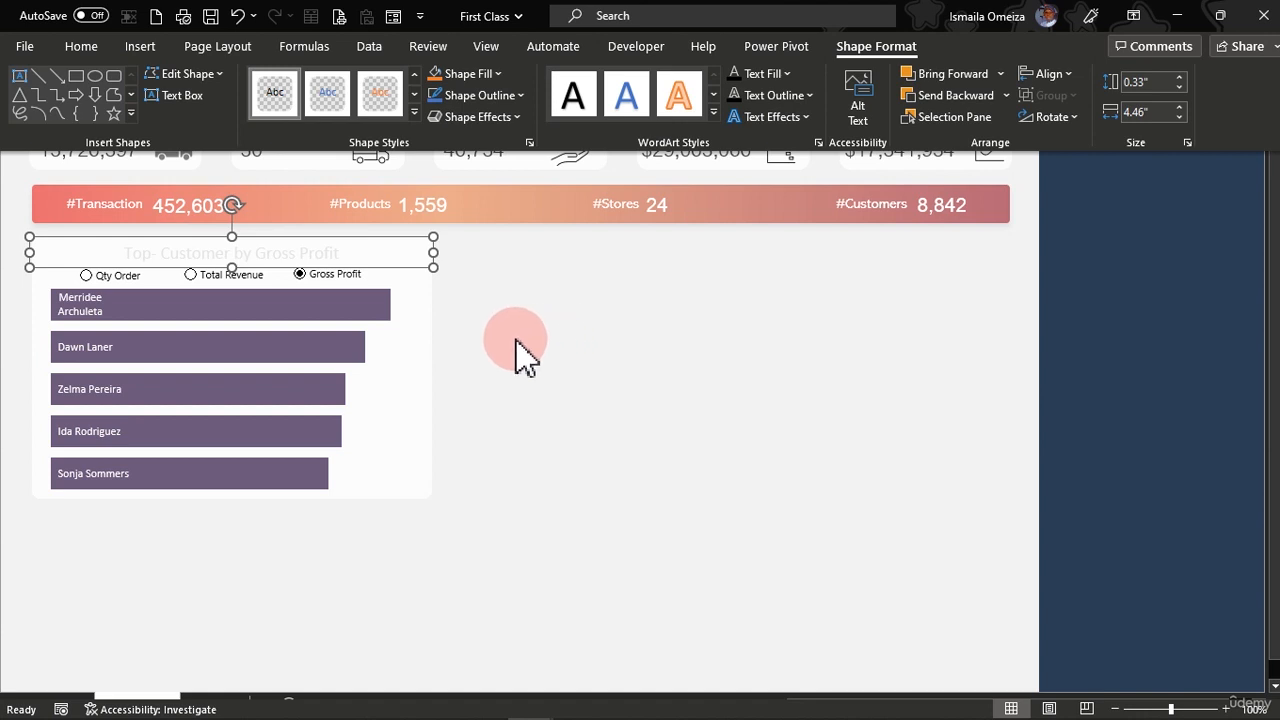
pyautogui.hotkey('ctrl', 'shift', 'F1')
# Send the white card rectangle to the back, behind the chart title.
pyautogui.click(430, 302)
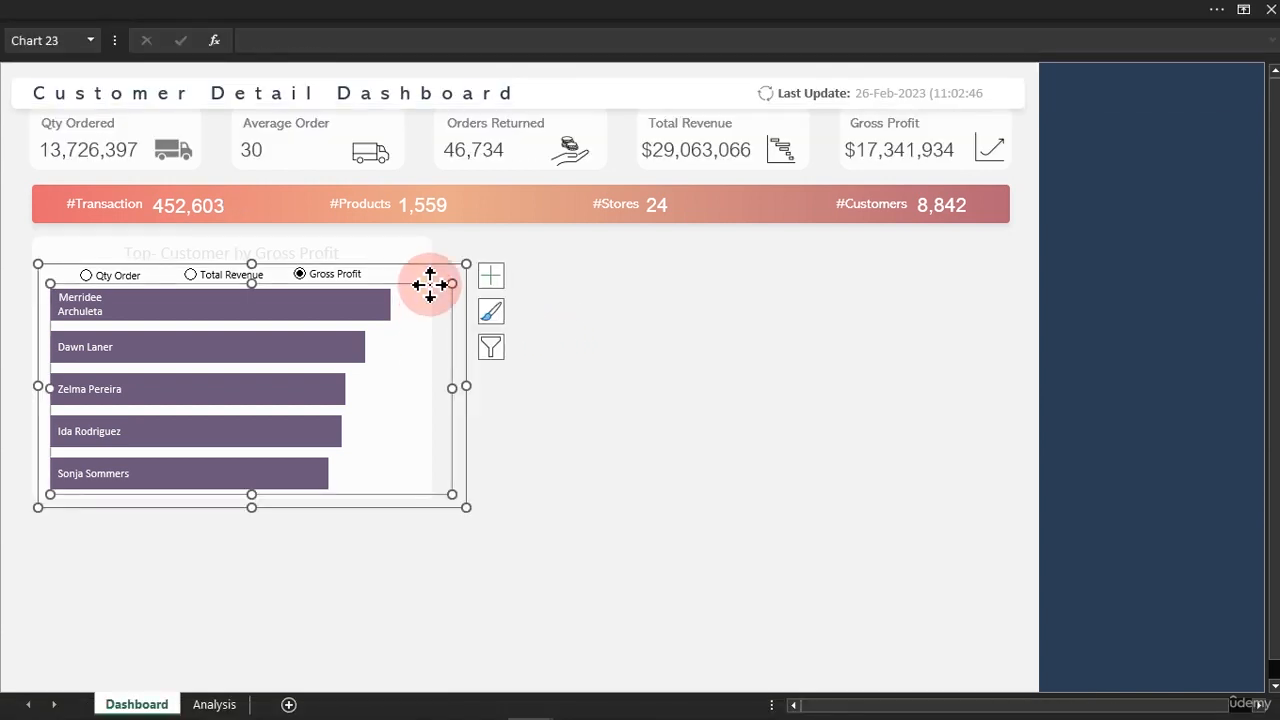
pyautogui.click(431, 252)
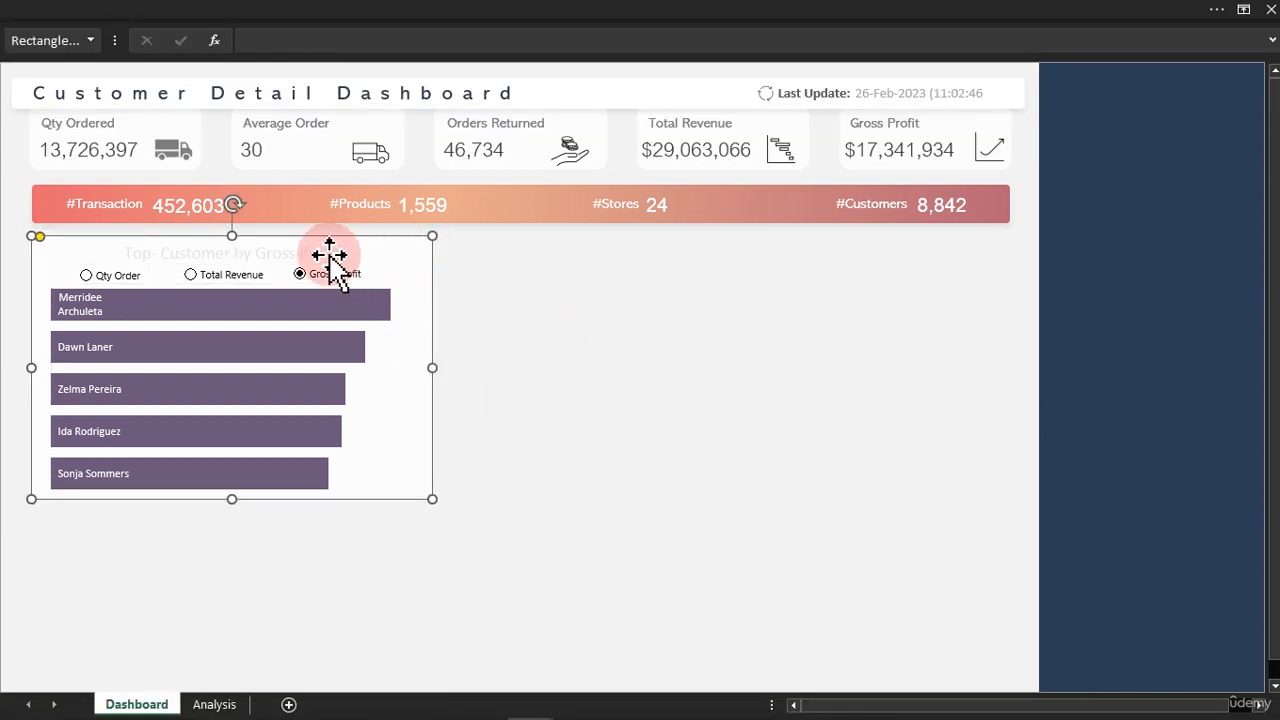
pyautogui.rightClick(432, 251)
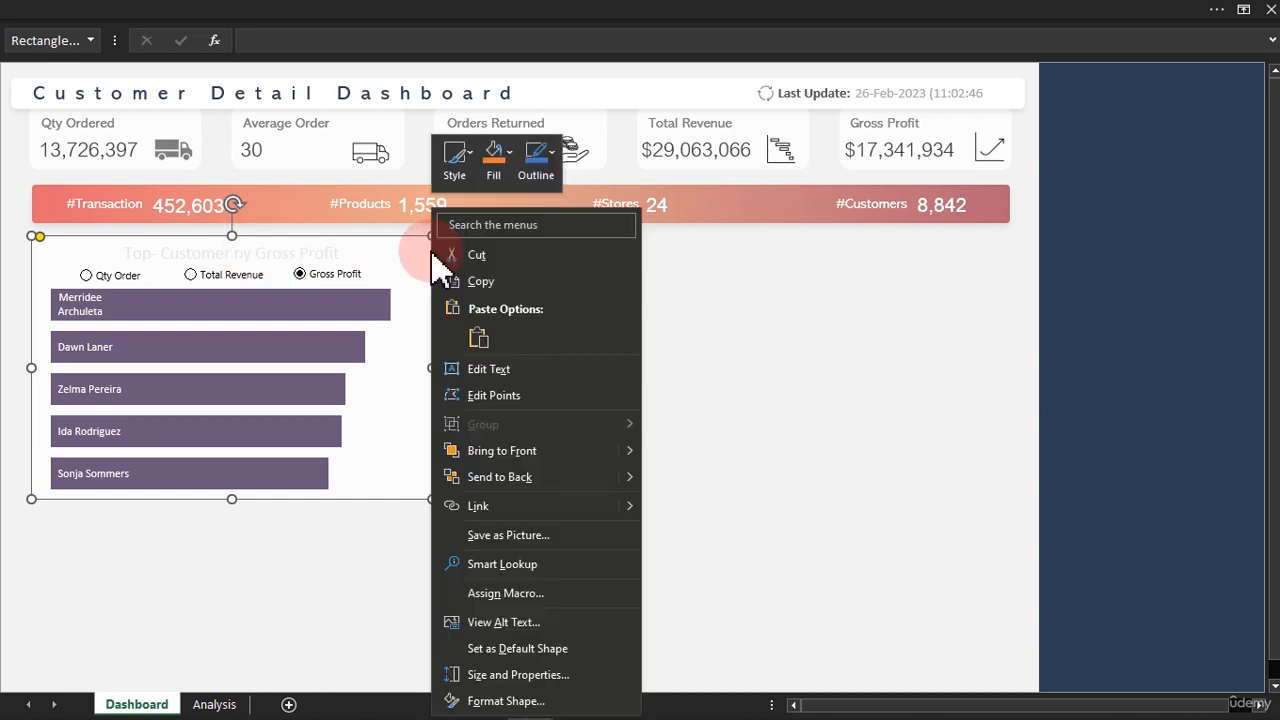
pyautogui.click(491, 476)
pyautogui.click(659, 293)
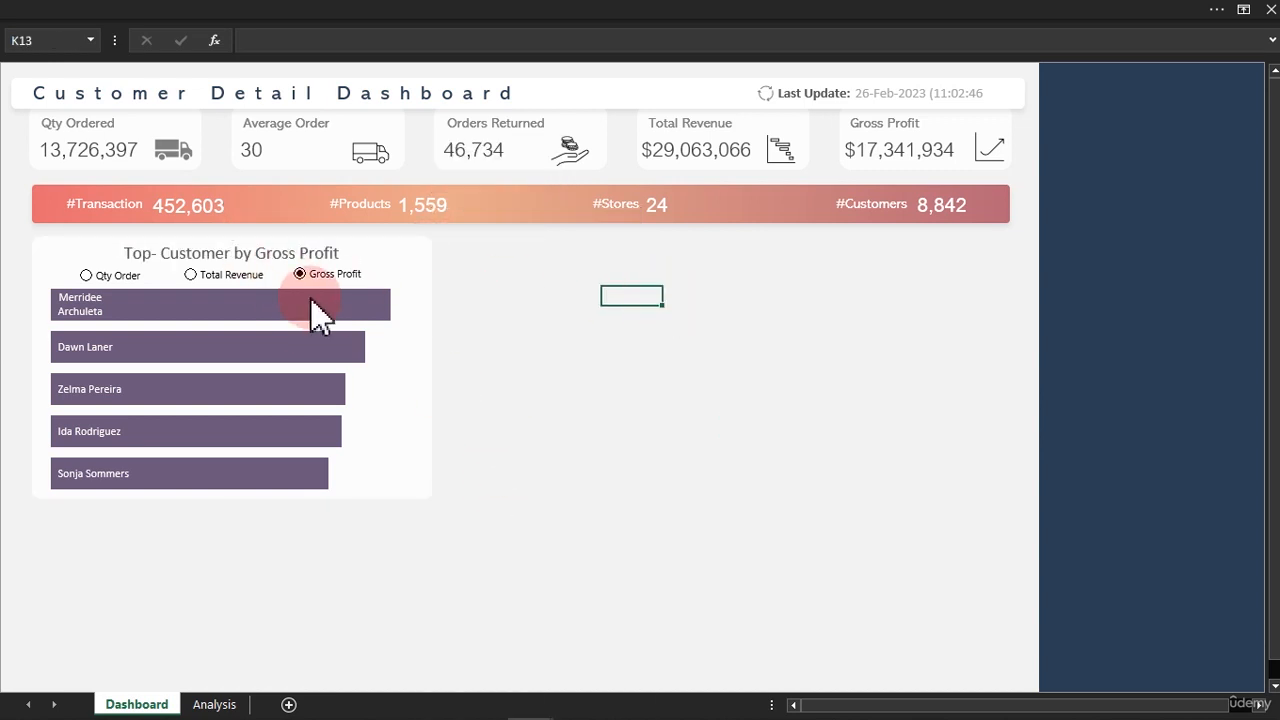
# Send the top-customers bar chart to the back, behind the option buttons.
pyautogui.click(313, 271)
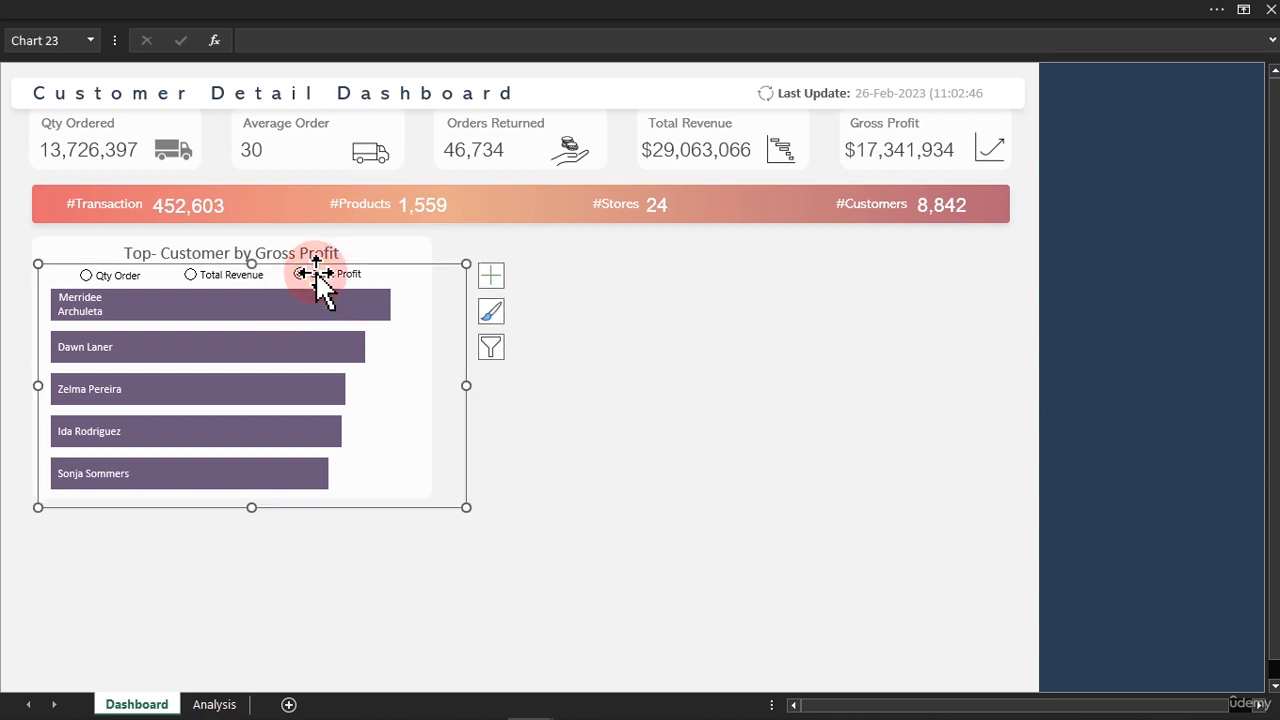
pyautogui.doubleClick(466, 312)
pyautogui.rightClick(468, 310)
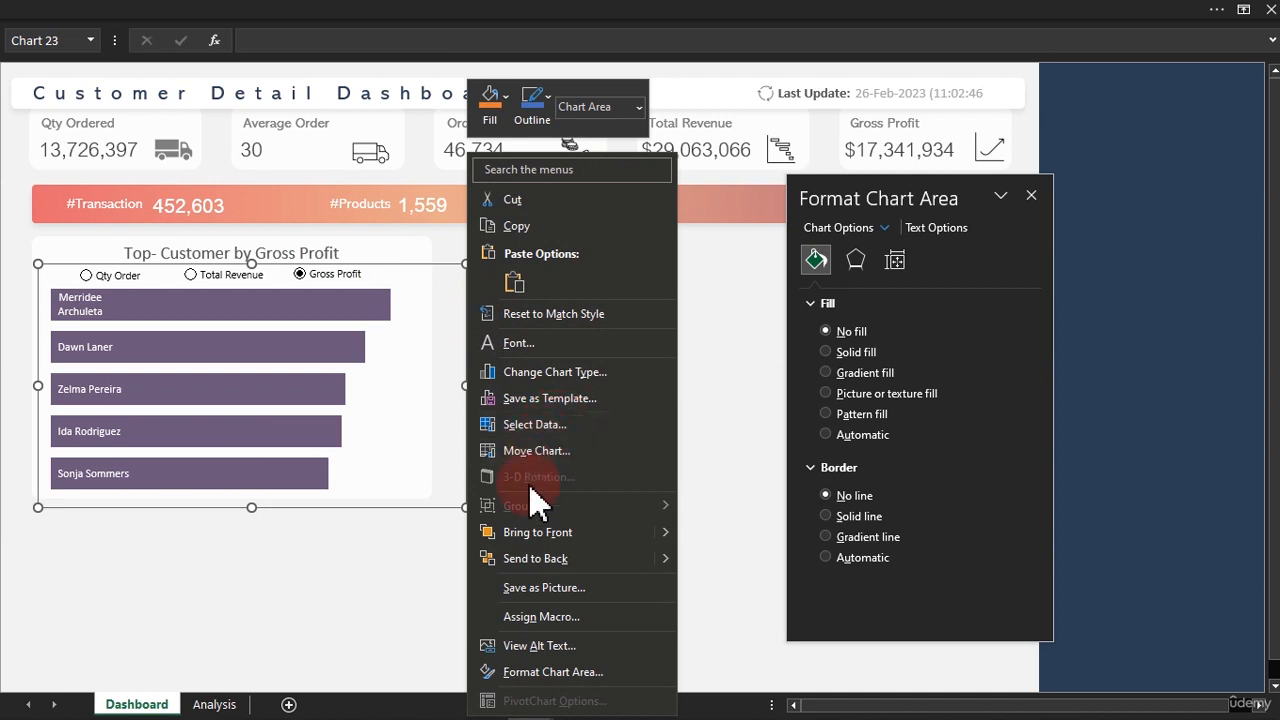
pyautogui.click(525, 558)
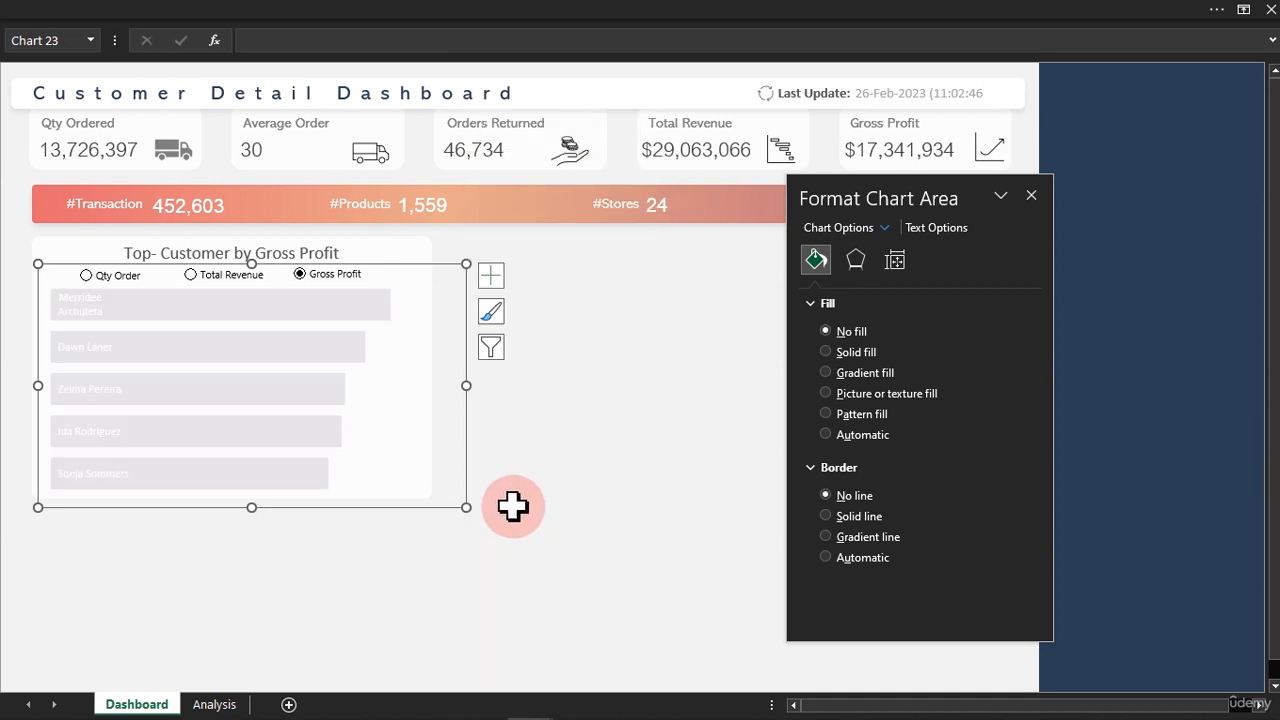
pyautogui.click(544, 367)
# Send the card rectangle to the back again so it sits behind the bar chart.
pyautogui.click(432, 268)
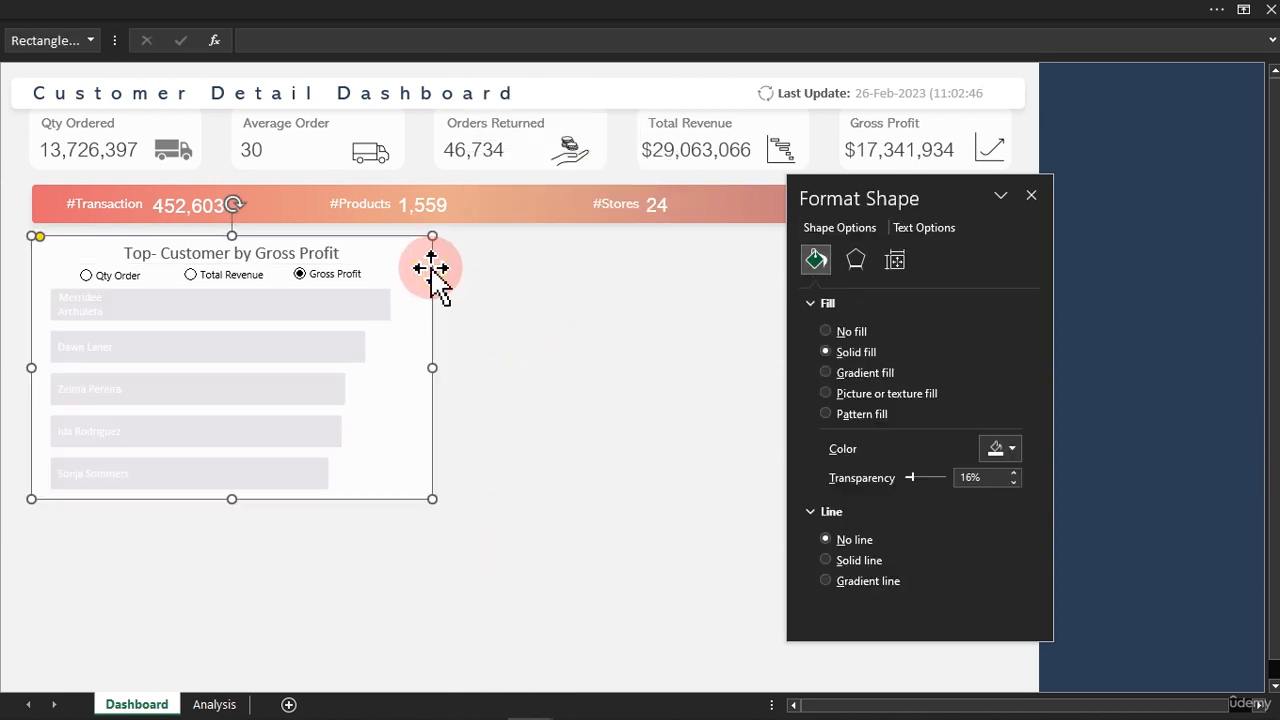
pyautogui.rightClick(432, 267)
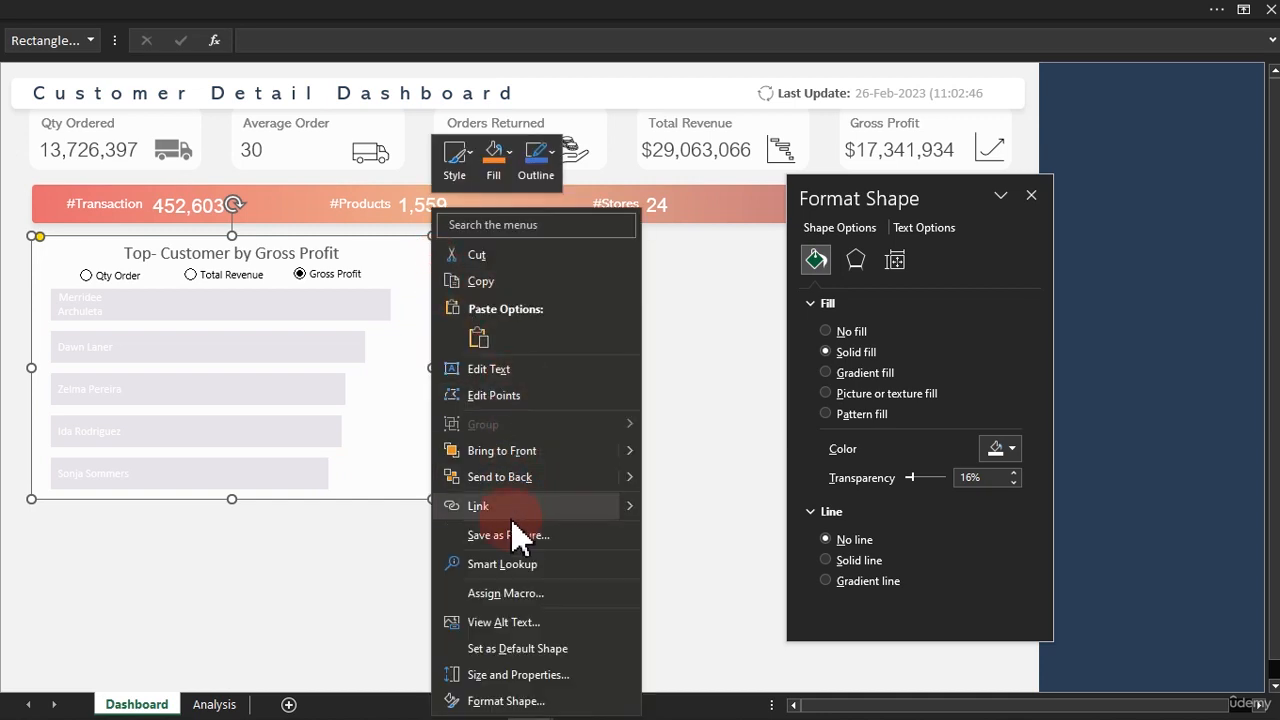
pyautogui.click(492, 477)
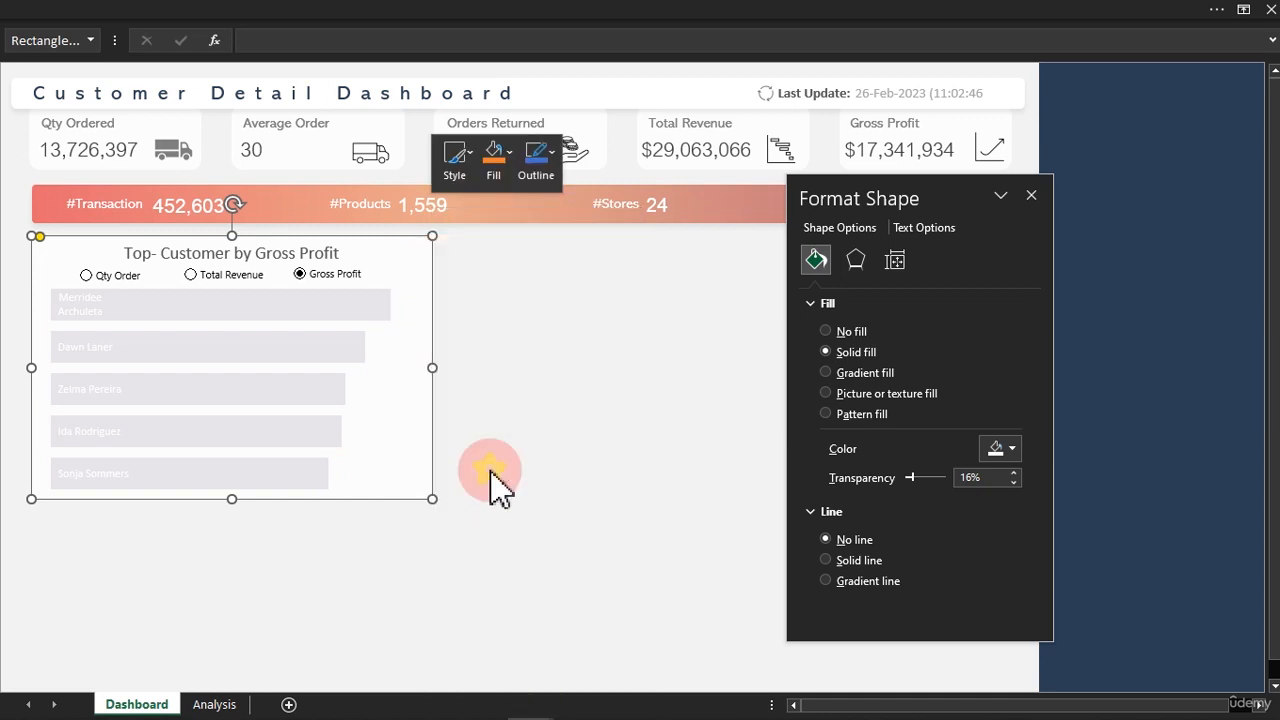
# Test the top-customers chart with the Total Revenue, Qty Order and Gross Profit options, and close the shape formatting settings.
pyautogui.click(606, 334)
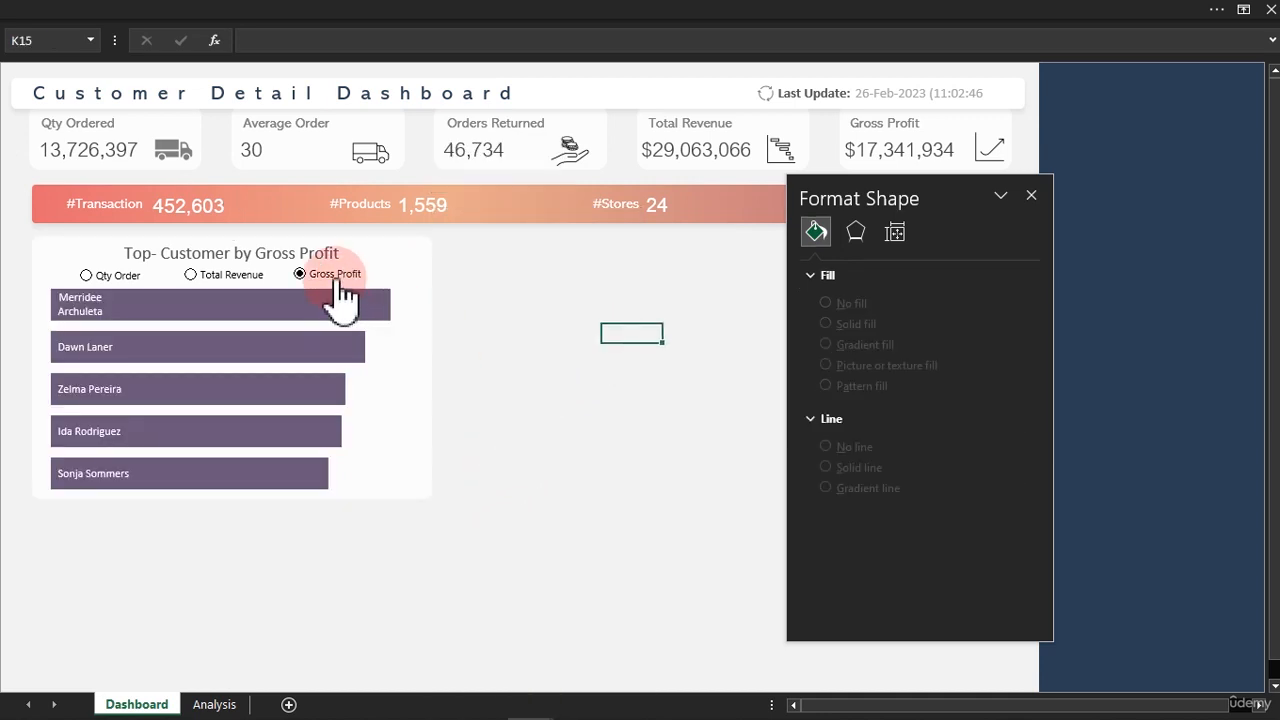
pyautogui.click(238, 278)
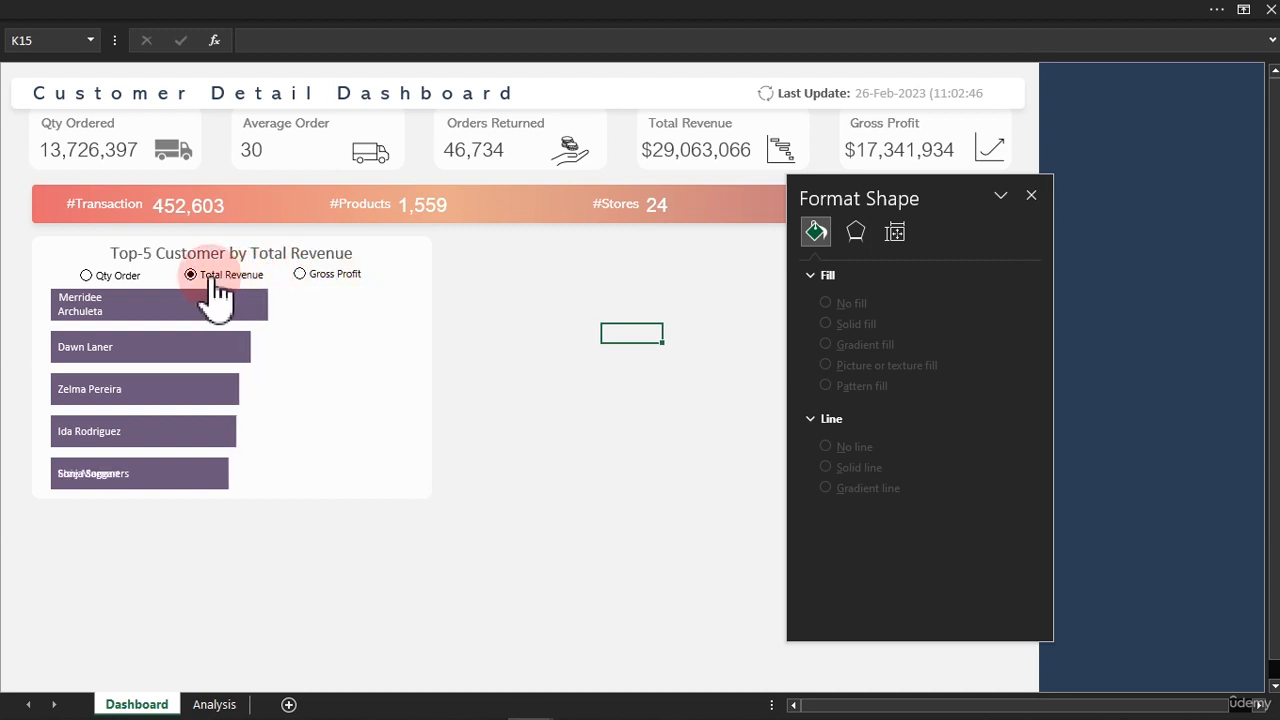
pyautogui.click(139, 280)
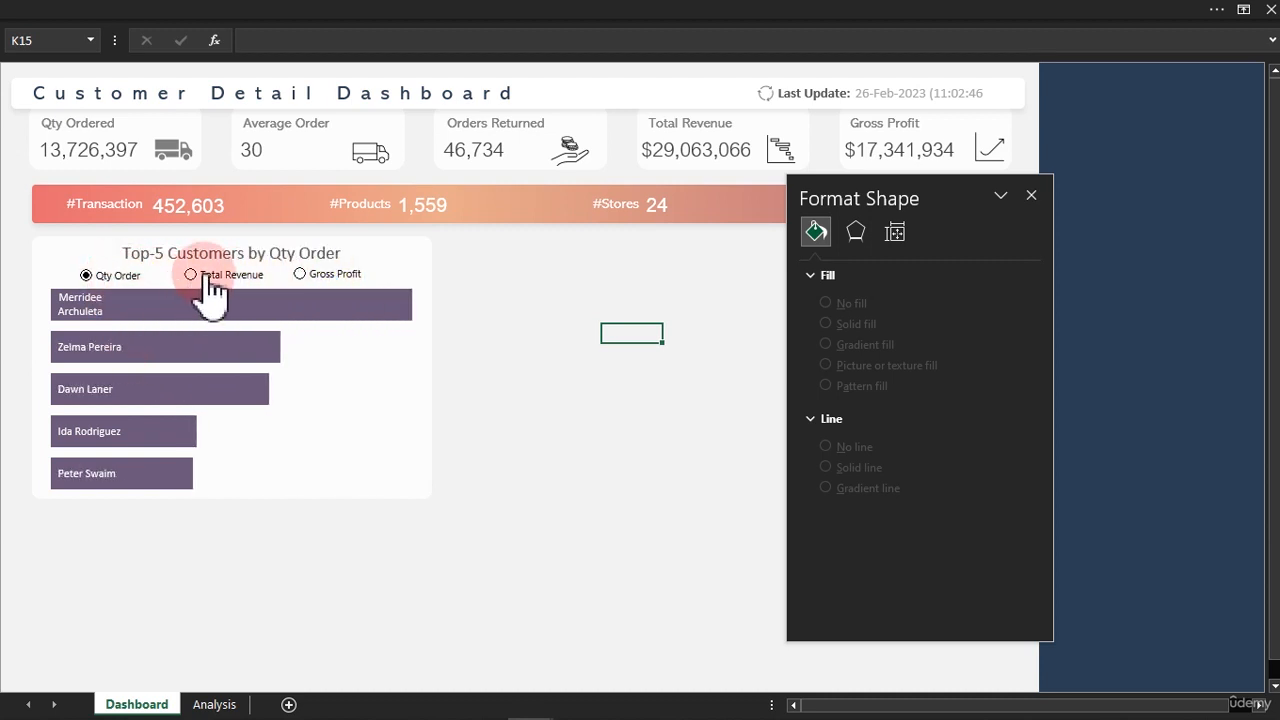
pyautogui.click(208, 277)
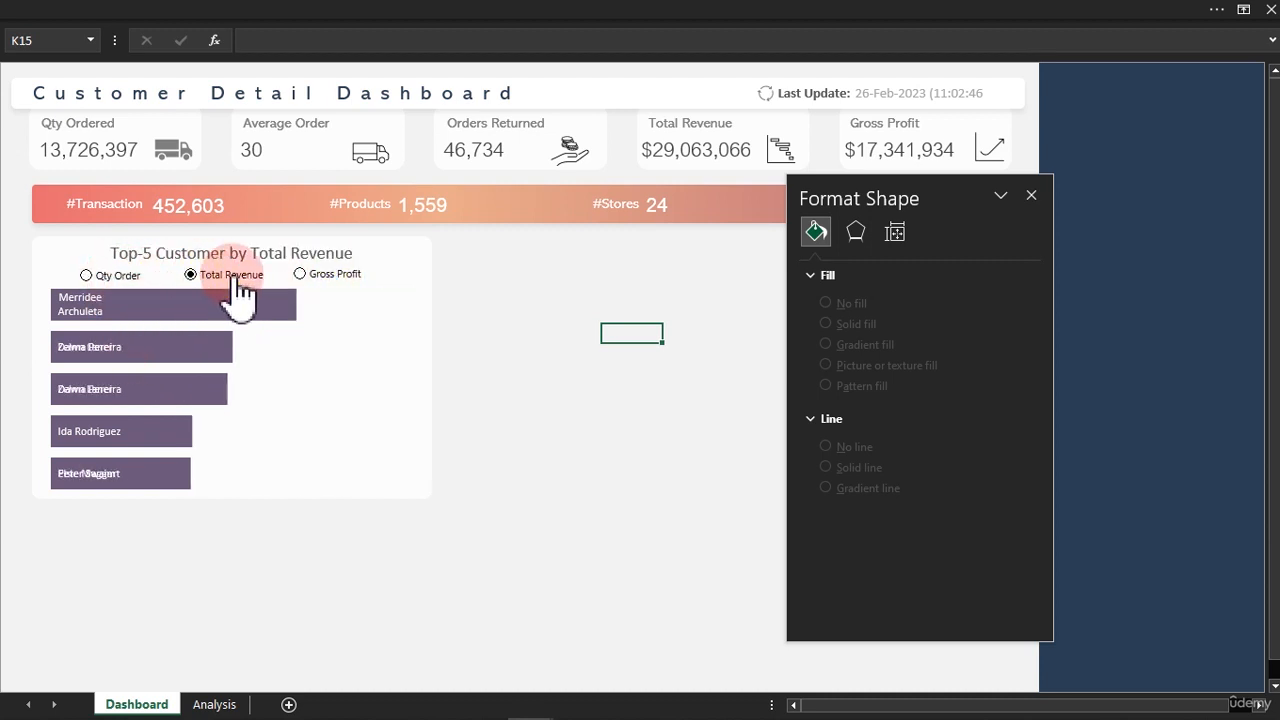
pyautogui.click(515, 298)
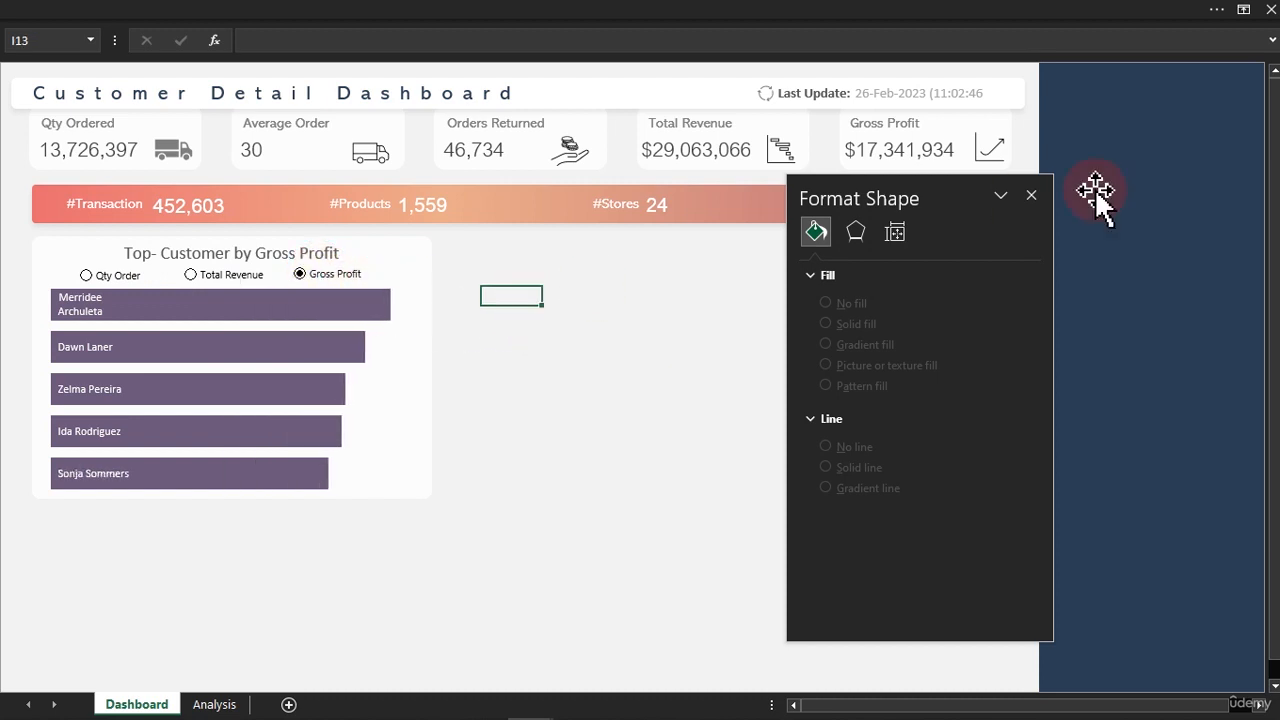
pyautogui.click(1030, 195)
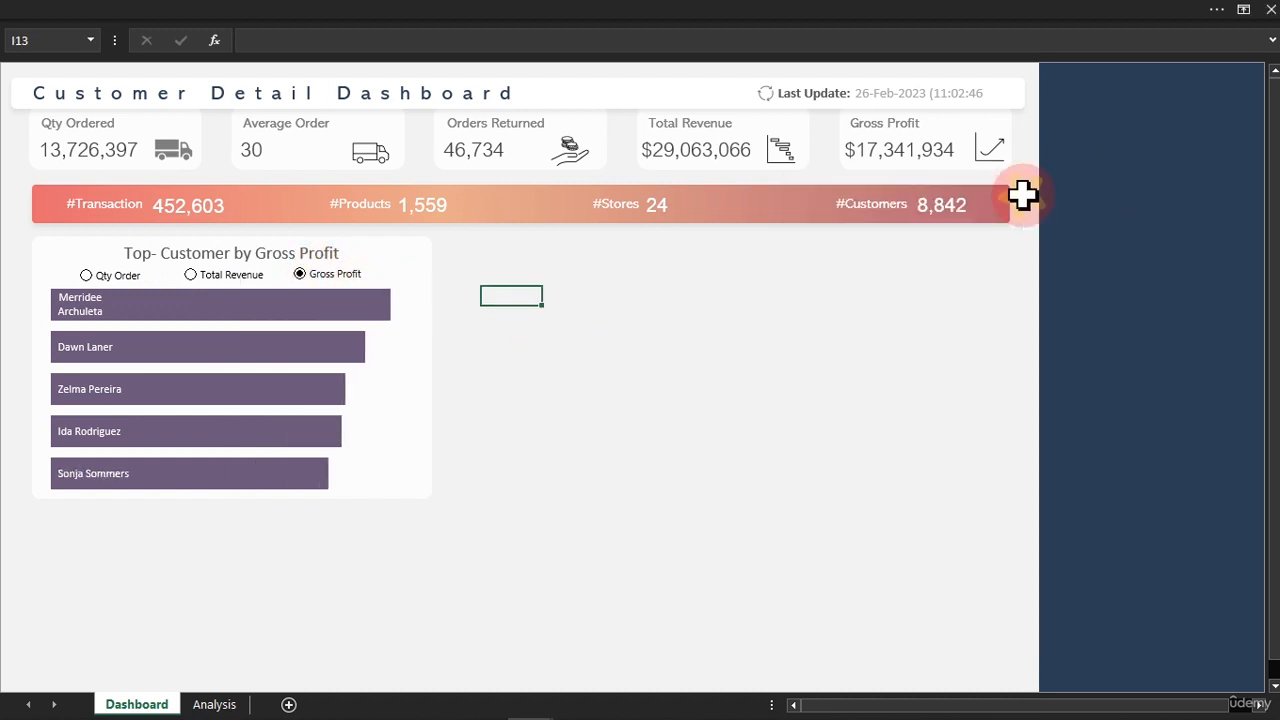
# Examine the dynamic title formula in AC23 and the customer name formula in AC12 on the Analysis sheet without changing them.
pyautogui.click(214, 704)
pyautogui.doubleClick(813, 408)
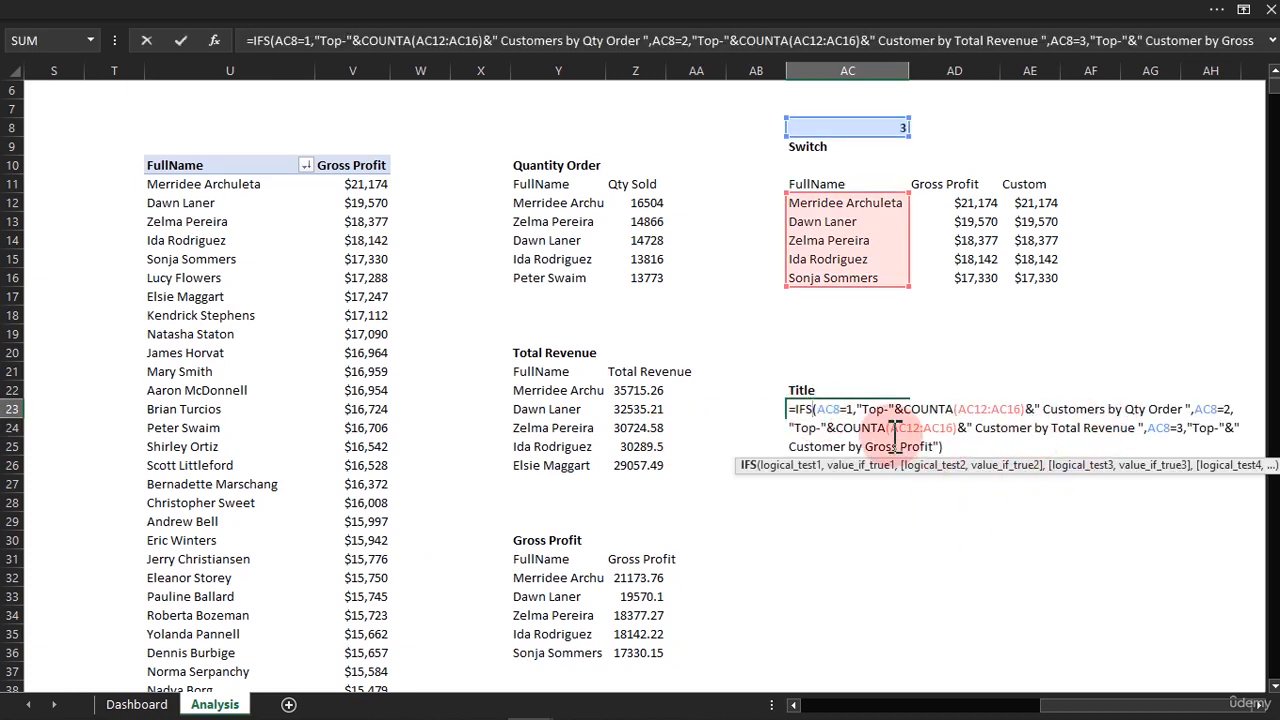
pyautogui.press('Escape')
pyautogui.click(831, 203)
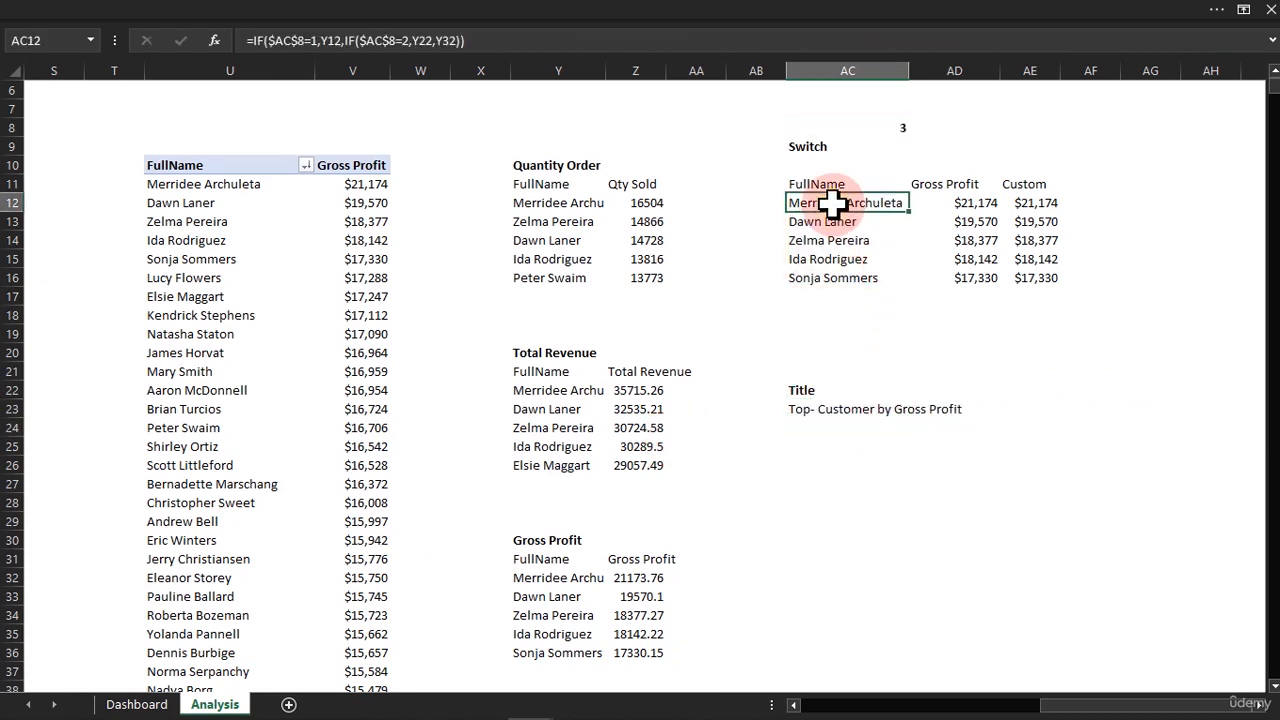
pyautogui.doubleClick(843, 205)
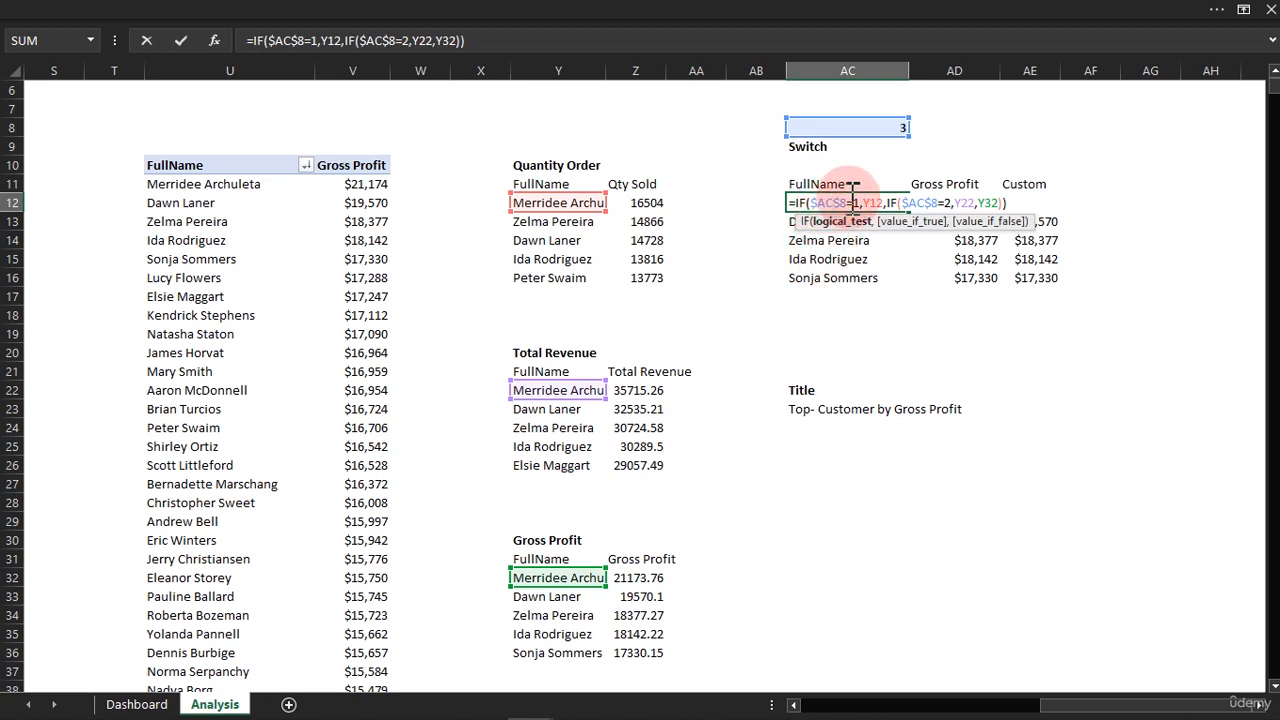
pyautogui.press('Escape')
pyautogui.doubleClick(835, 408)
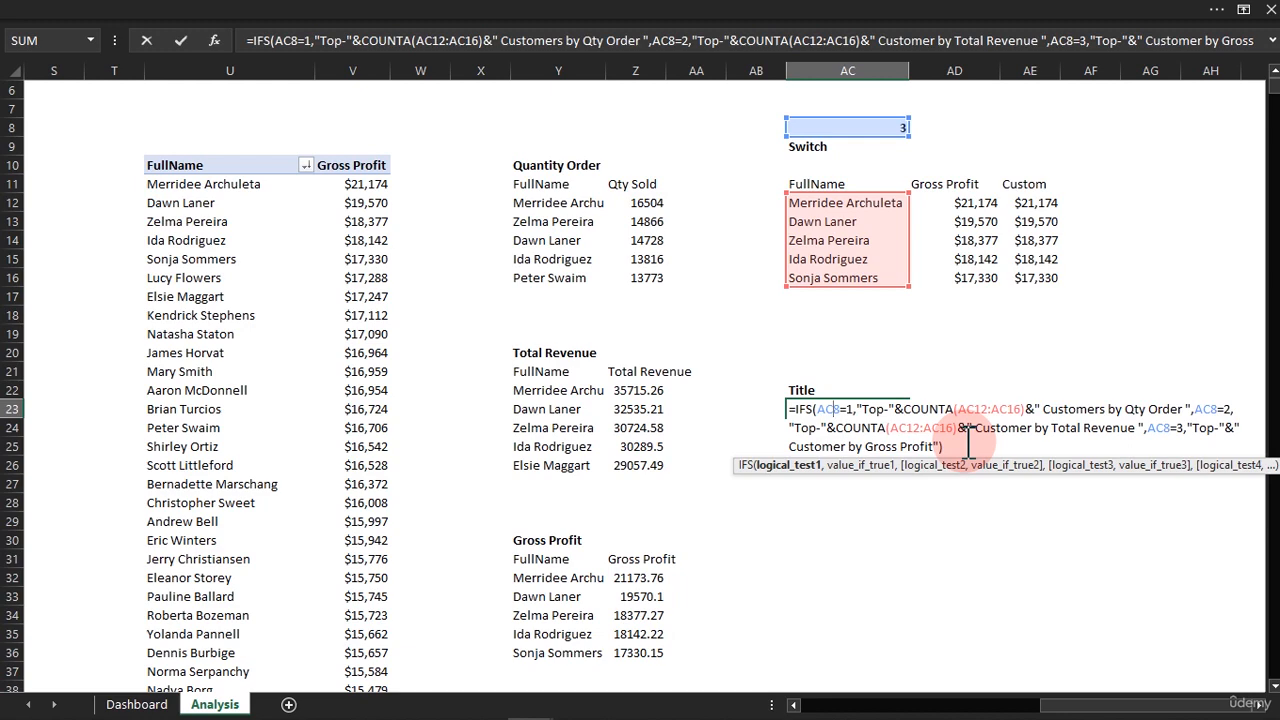
pyautogui.press('Escape')
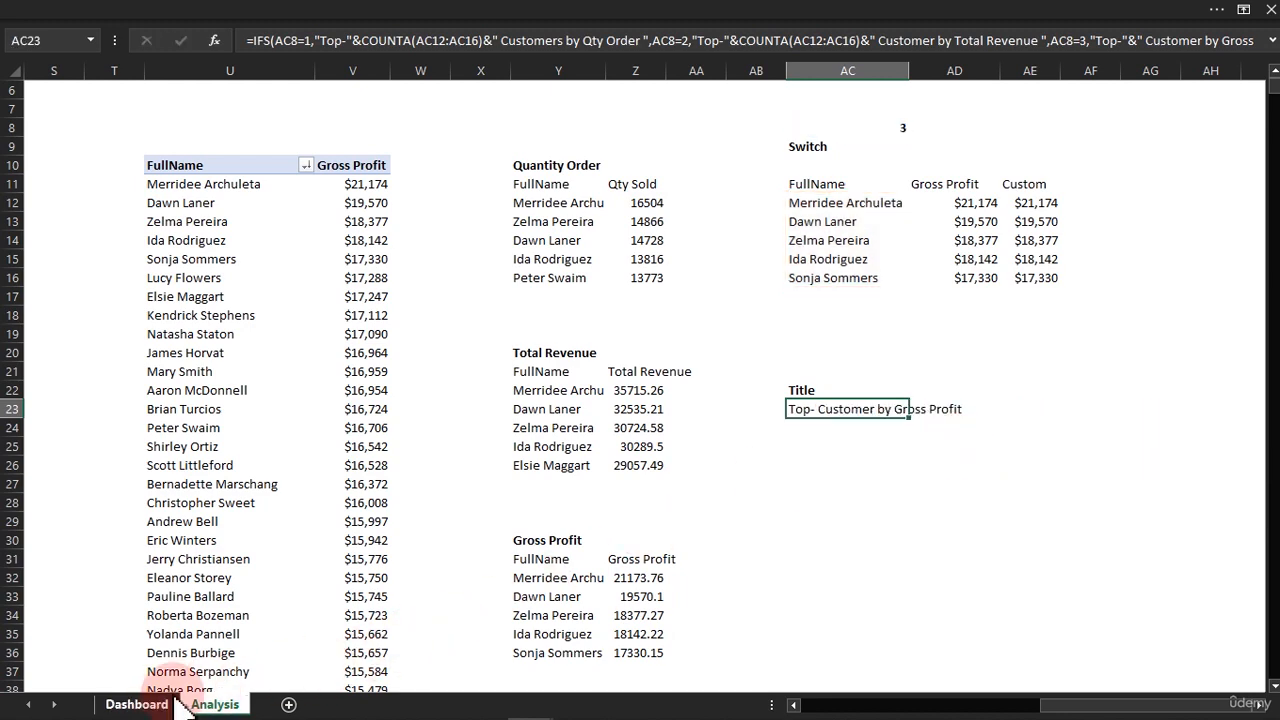
# Return to the Dashboard sheet and test the chart and its title with the Total Revenue and Qty Order options.
pyautogui.click(136, 704)
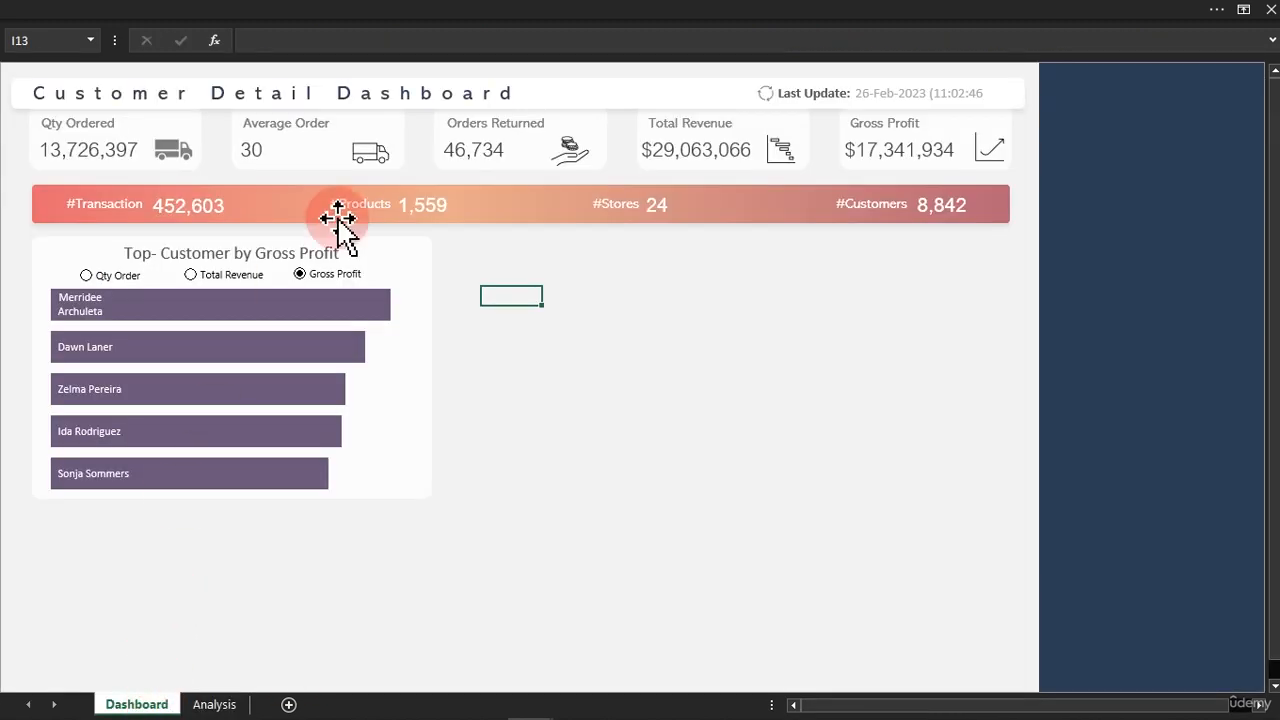
pyautogui.click(217, 278)
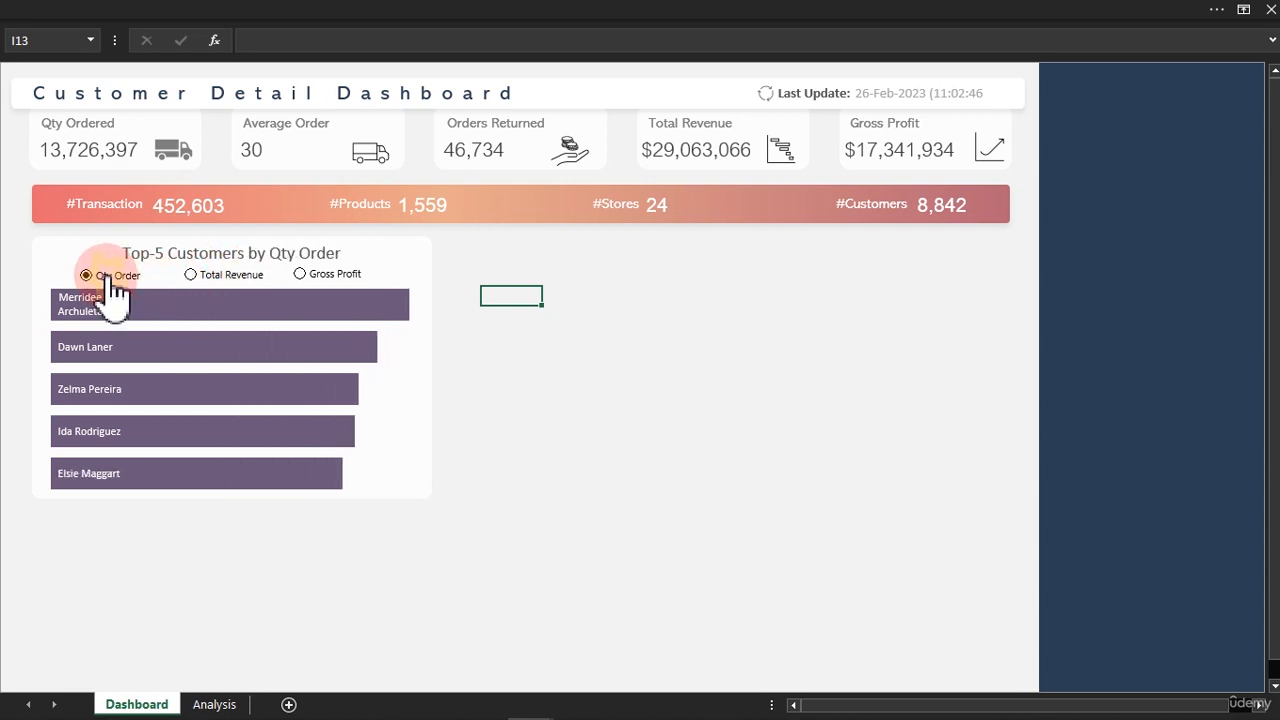